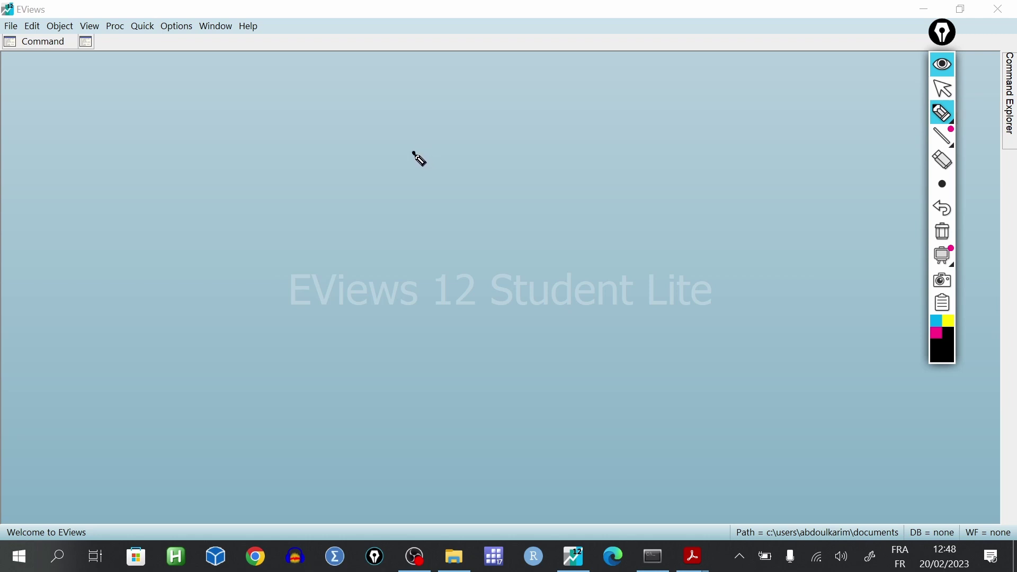
Step: Handwrite the regression model Wage = C + α1·educ + α2·exper over the empty workspace
mouse_move(412, 154)
mouse_down()
mouse_move(441, 165)
mouse_move(430, 173)
mouse_move(479, 182)
mouse_move(527, 175)
mouse_move(526, 165)
mouse_move(582, 182)
mouse_move(641, 169)
mouse_move(629, 187)
mouse_up()
mouse_move(685, 153)
mouse_down()
mouse_move(694, 185)
mouse_move(845, 166)
mouse_move(833, 180)
mouse_up()
click(702, 169)
drag(604, 204, 613, 218)
mouse_move(616, 215)
mouse_down()
mouse_move(631, 227)
mouse_move(700, 222)
mouse_up()
click(636, 217)
mouse_move(699, 210)
mouse_down()
mouse_move(686, 223)
mouse_move(715, 251)
mouse_up()
drag(713, 214, 742, 225)
drag(744, 226, 761, 221)
Step: Mark educ and exper in the handwritten model with underlines and arrows, and hide the annotations
drag(728, 184, 789, 183)
drag(763, 113, 788, 90)
drag(684, 236, 762, 232)
drag(746, 287, 734, 245)
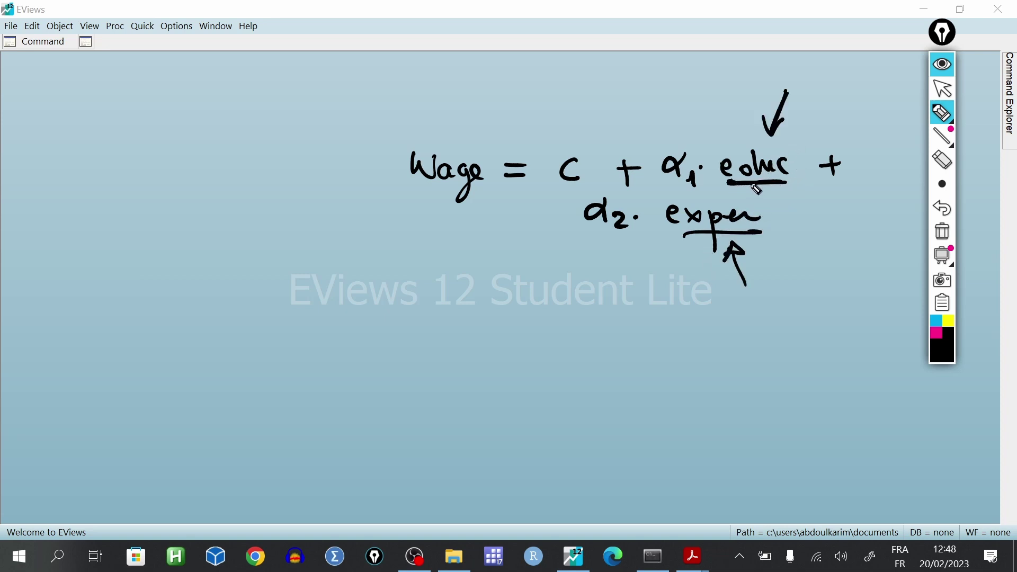
drag(741, 183, 784, 183)
drag(760, 234, 679, 236)
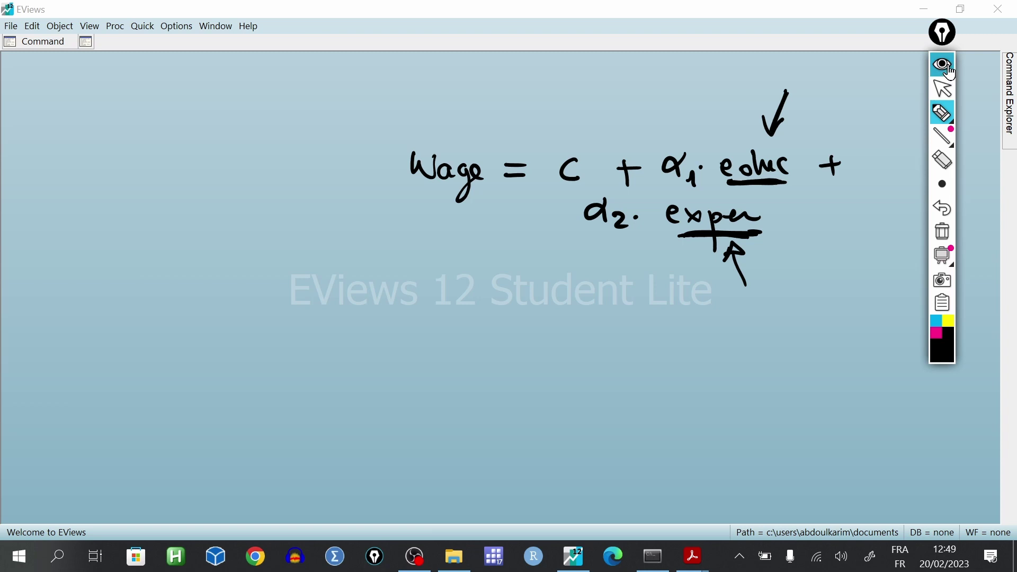
click(949, 66)
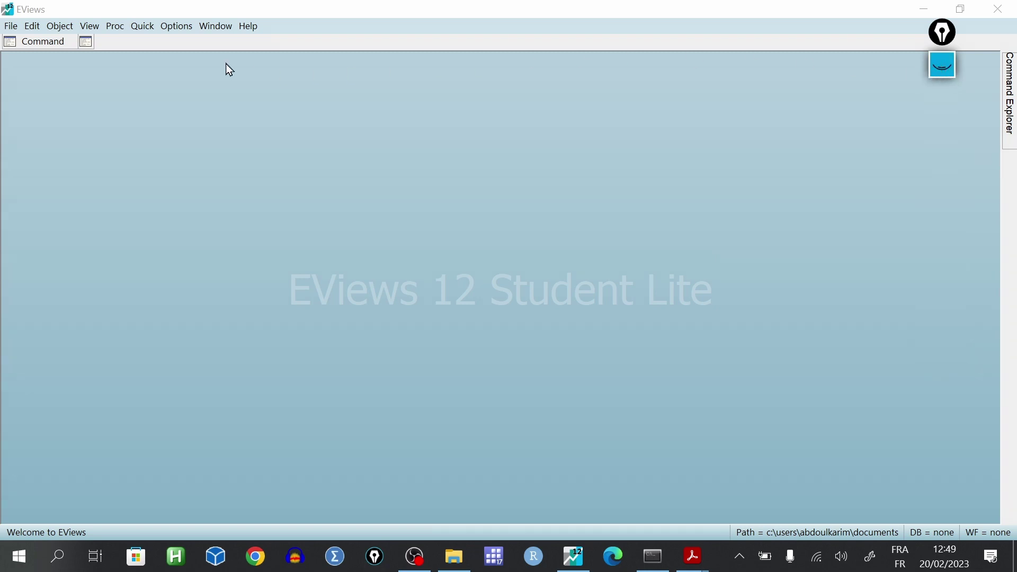
Step: Import the file wage1.xlsx from the Eviews courses folder in Documents
click(14, 29)
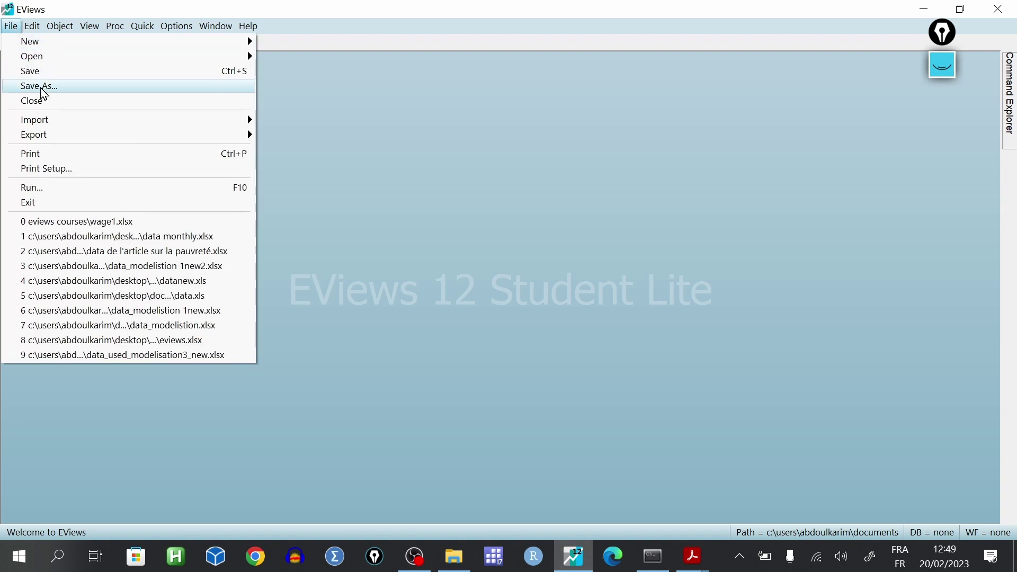
mouse_move(56, 128)
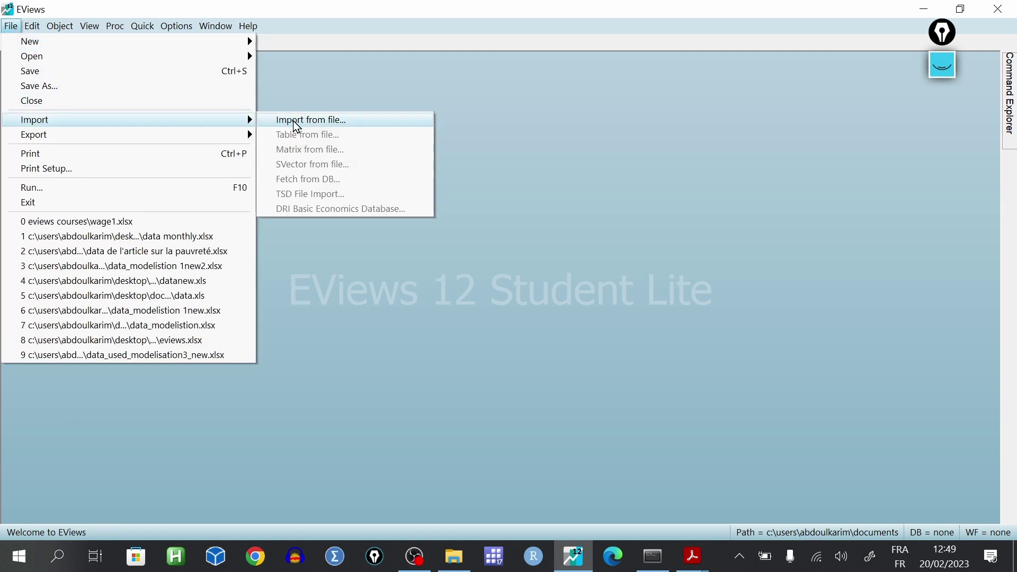
click(323, 121)
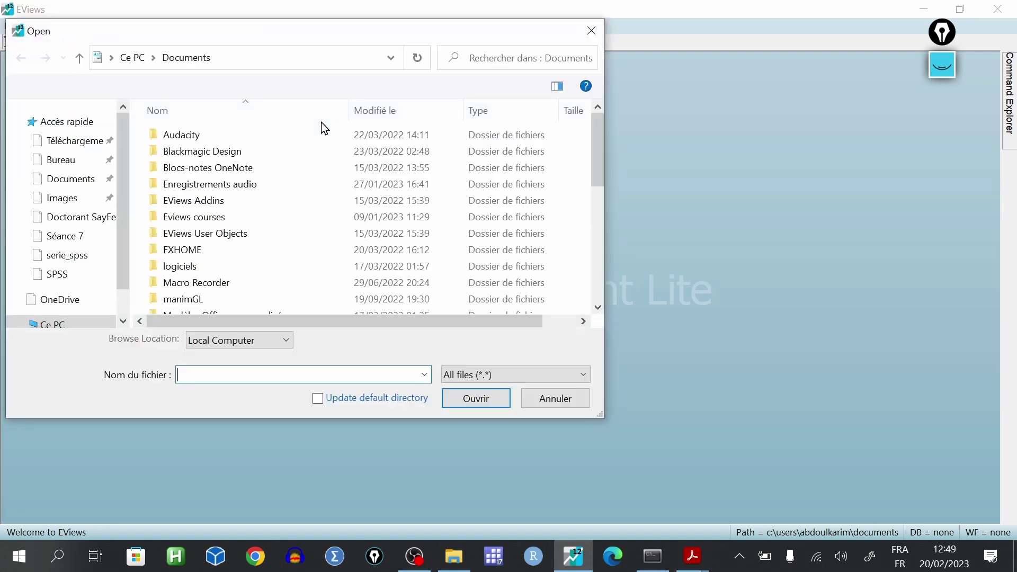
mouse_move(599, 151)
mouse_down()
mouse_move(602, 201)
mouse_move(599, 166)
mouse_up()
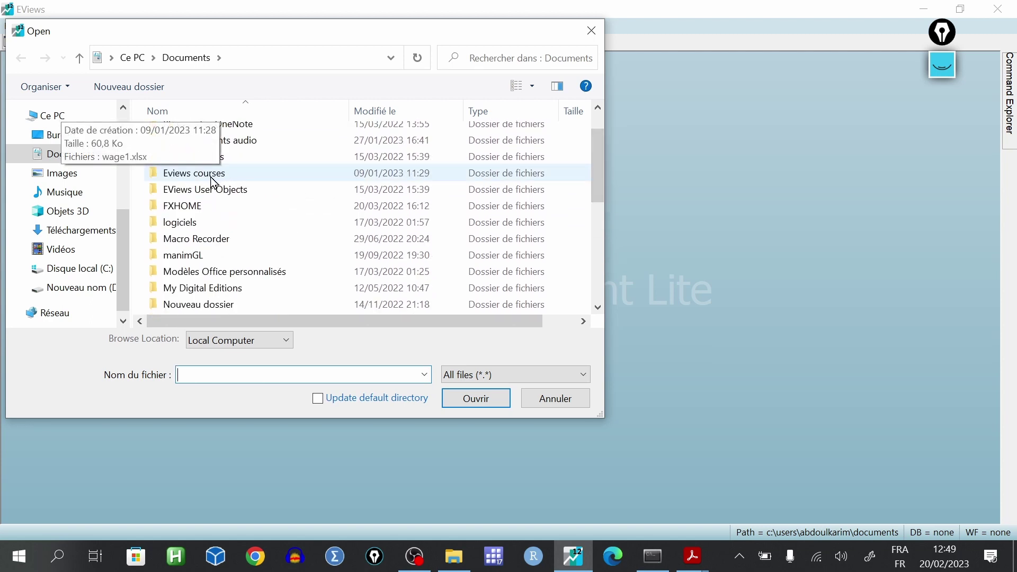
double_click(214, 182)
click(173, 142)
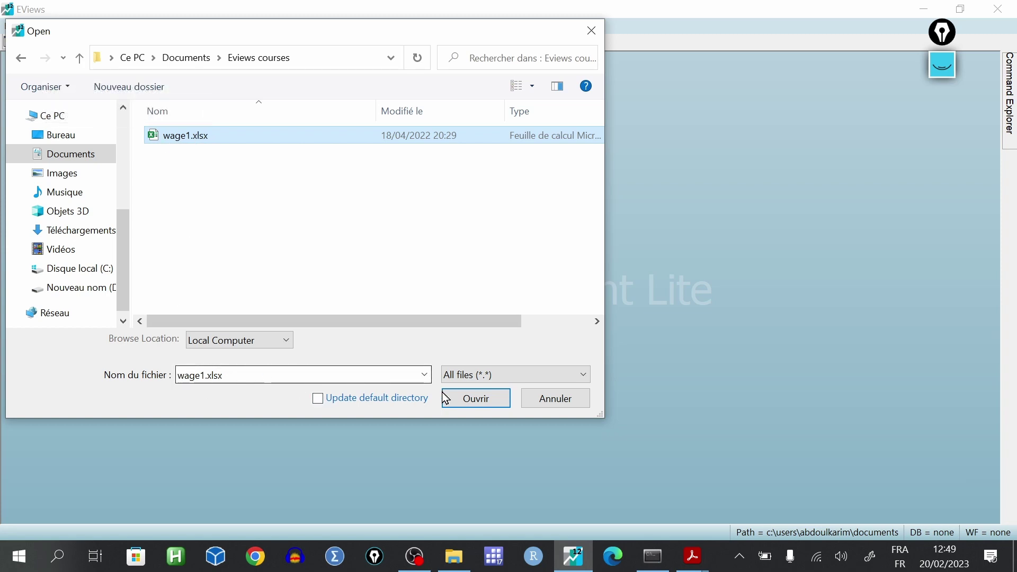
click(477, 401)
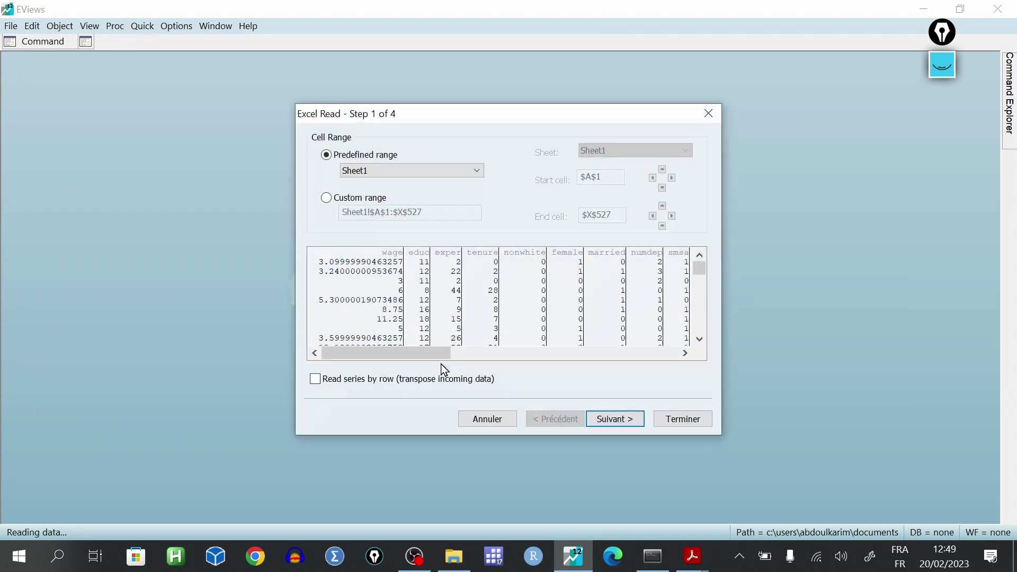
Step: Read the predefined range Sheet1 with one header line of names only, and finish the Excel import
click(411, 173)
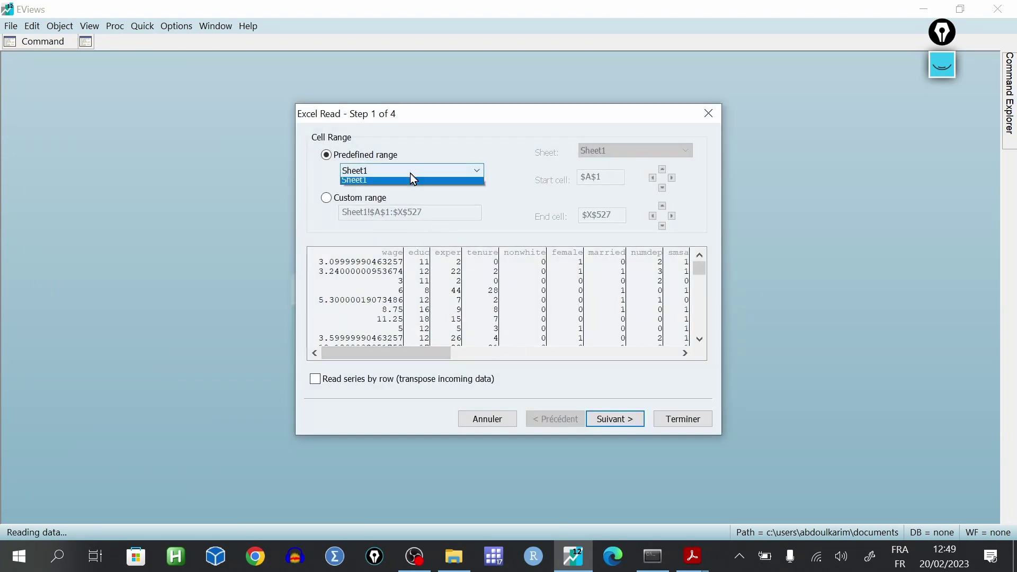
click(413, 180)
click(411, 174)
click(418, 169)
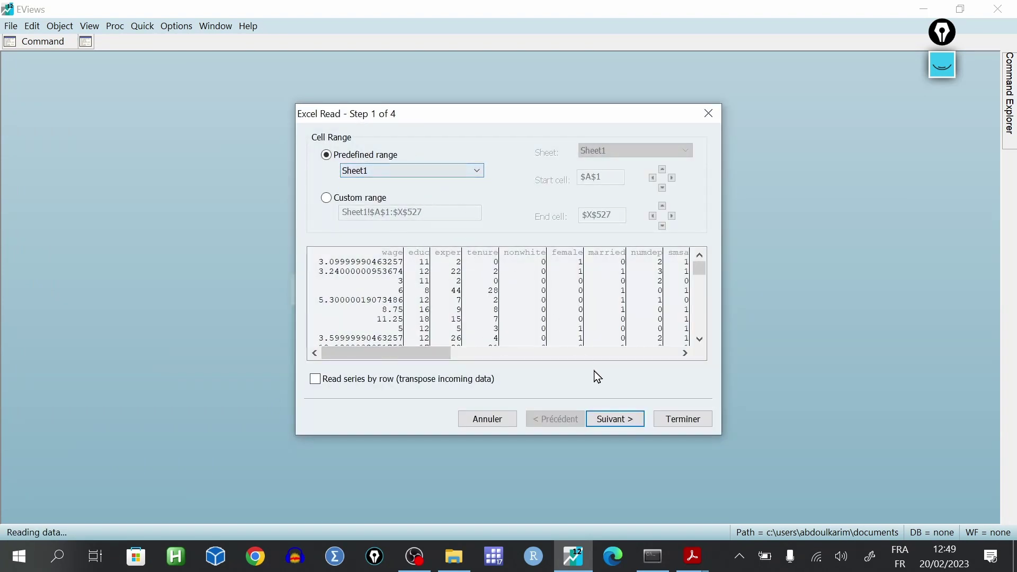
click(610, 421)
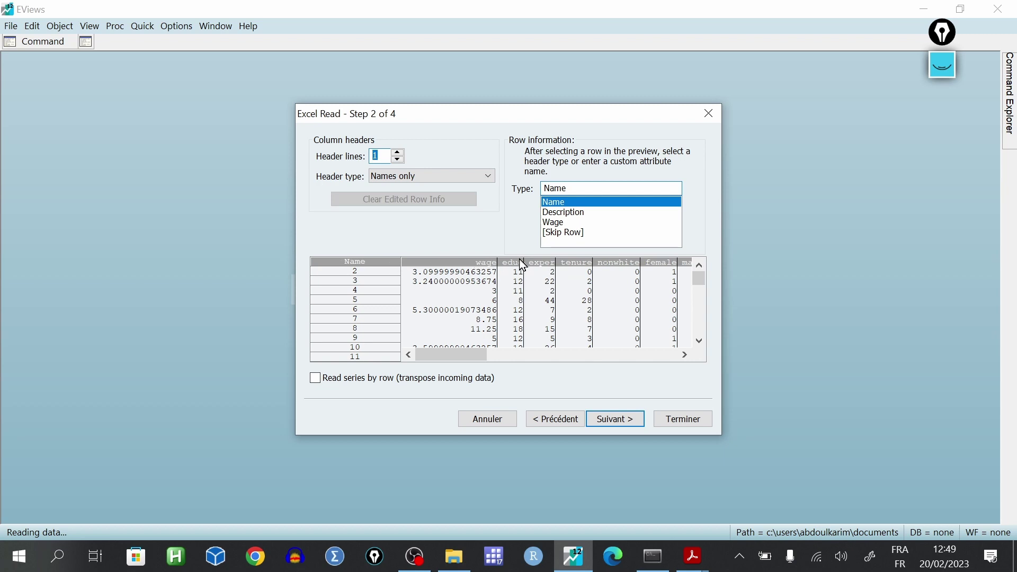
click(689, 427)
click(543, 307)
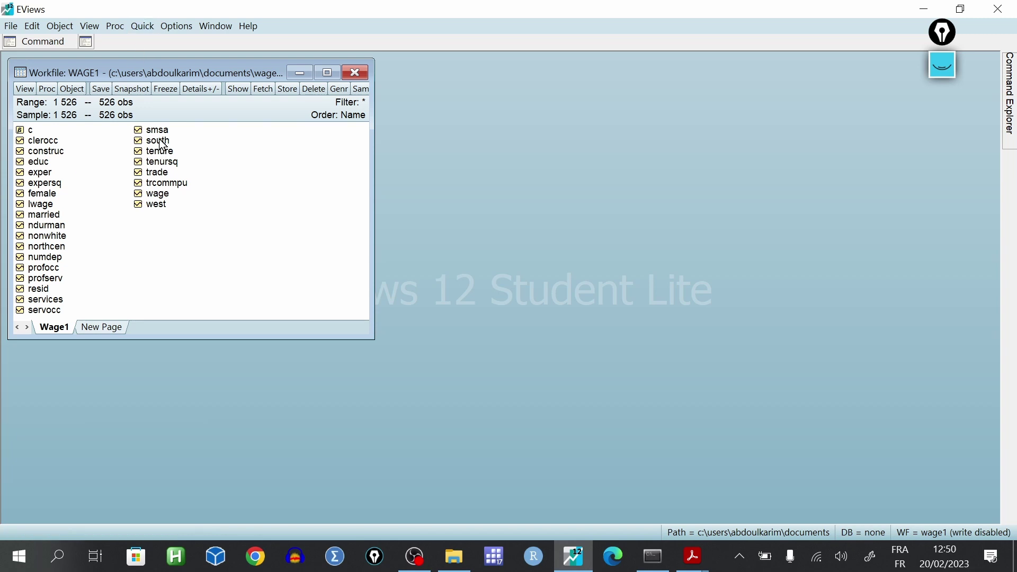
Step: Start an equation estimation and specify wage as the dependent variable, followed by the constant c
click(143, 27)
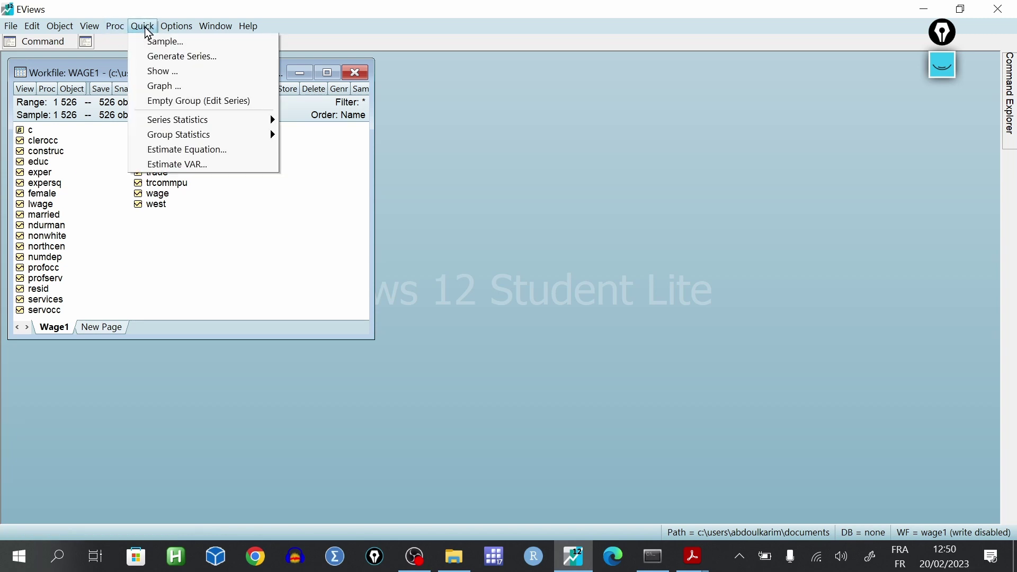
click(194, 157)
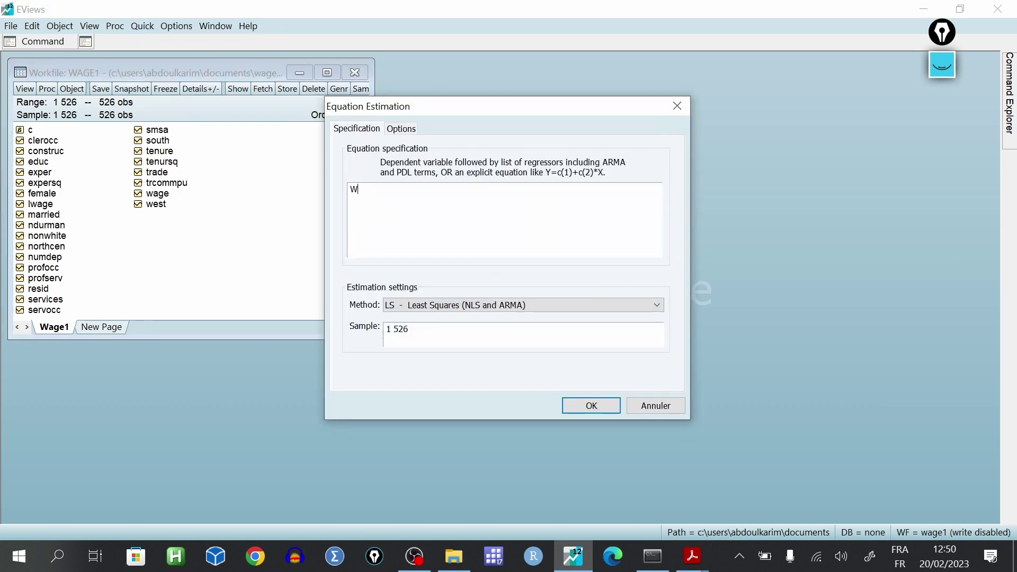
key(BackSpace)
text(wage)
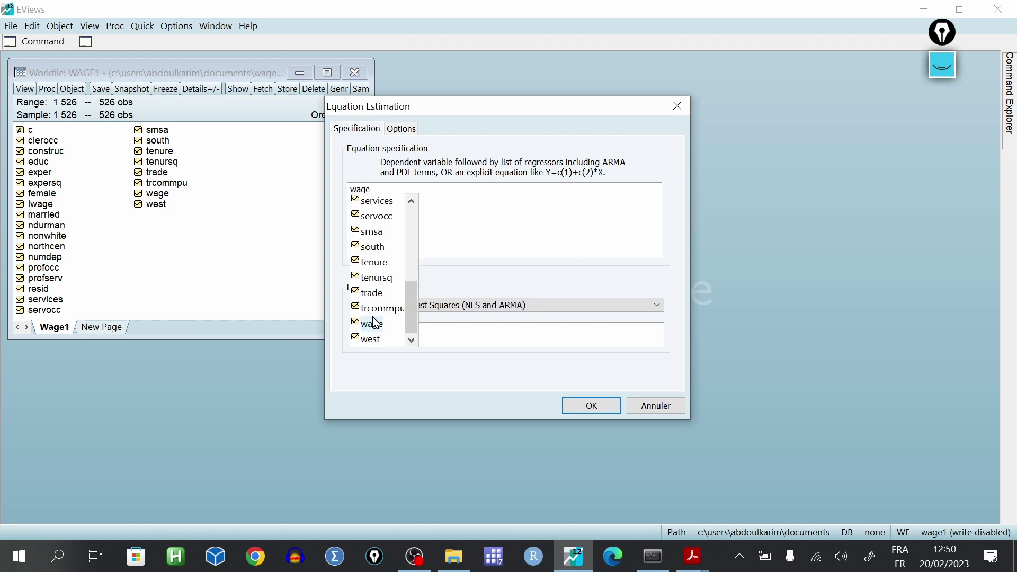
click(375, 327)
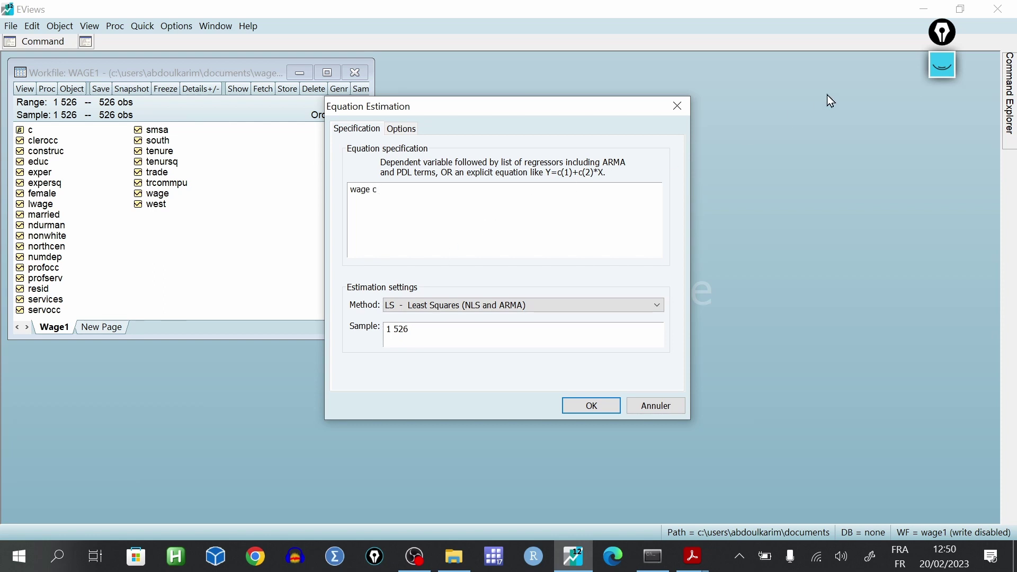
Step: Check the handwritten model, add educ and exper as regressors, and estimate the equation by least squares over sample 1 526
click(943, 65)
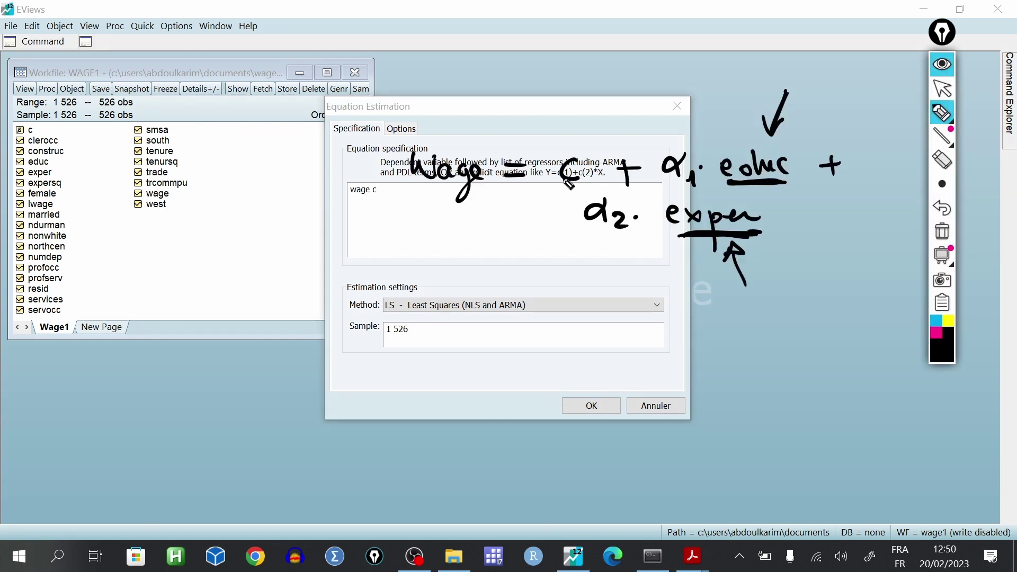
click(943, 88)
click(942, 63)
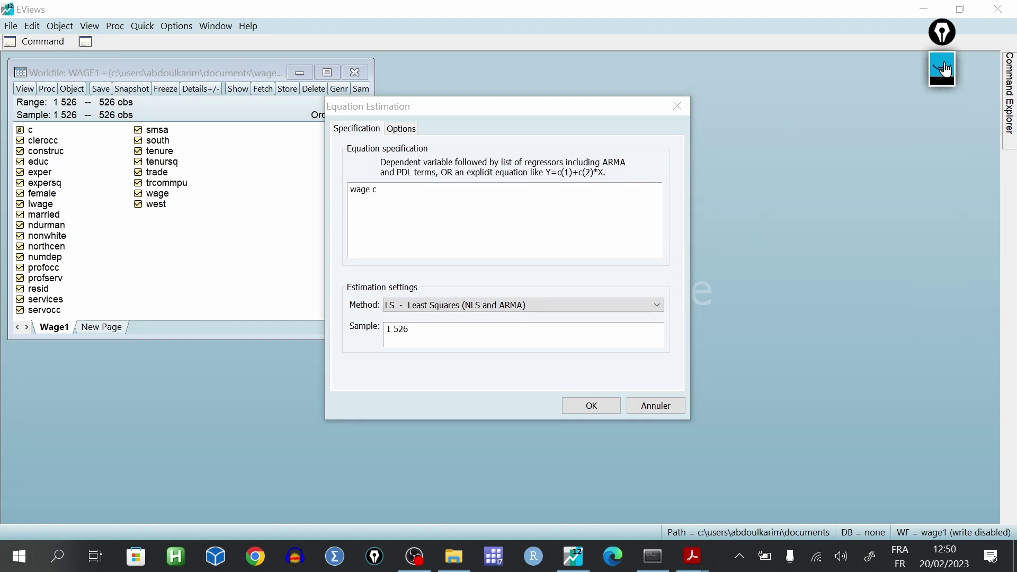
click(427, 187)
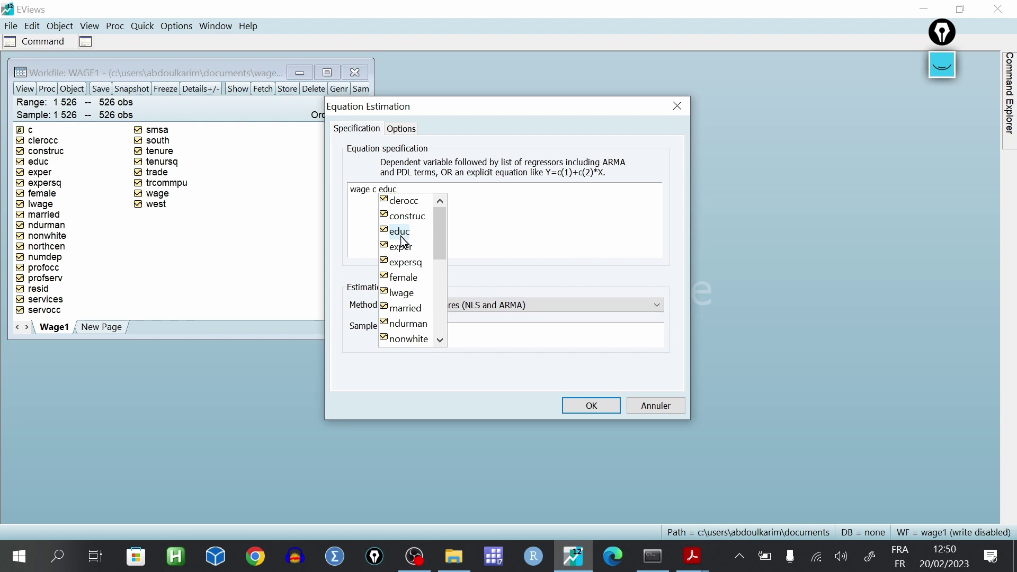
click(399, 233)
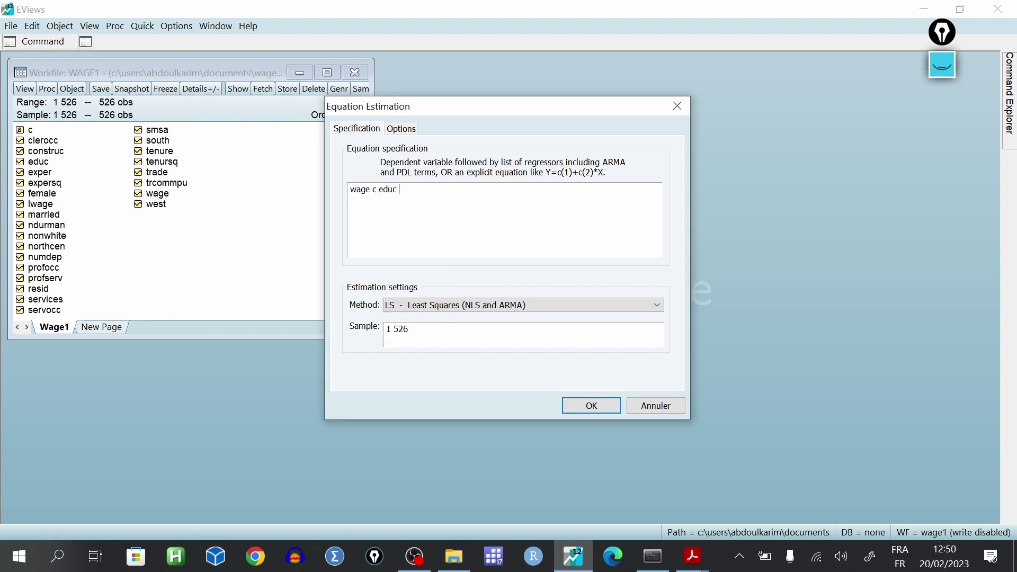
text(exoer)
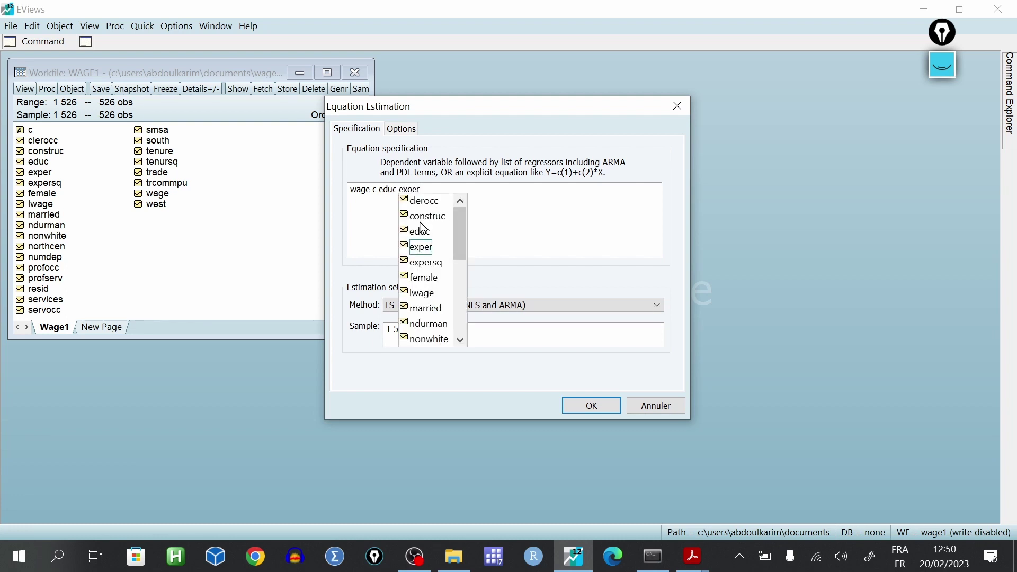
click(419, 251)
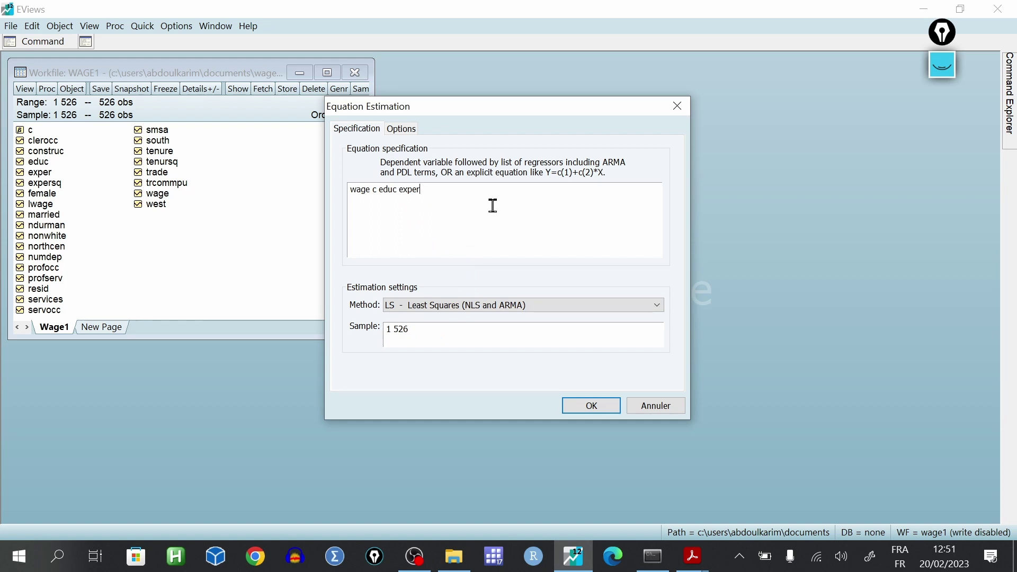
click(603, 405)
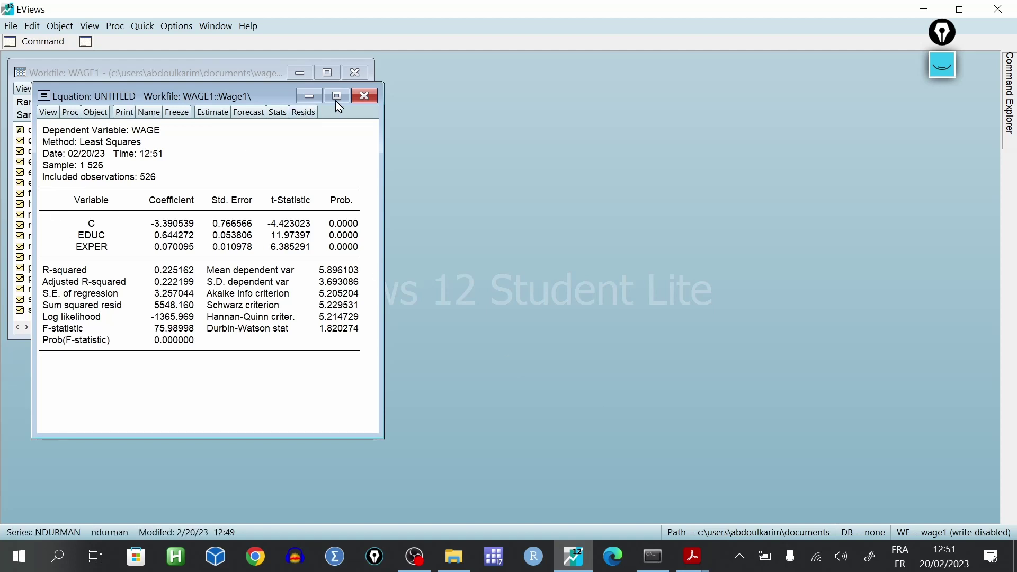
Step: Maximize the equation output and examine the least squares results for wage
click(344, 99)
drag(168, 132, 319, 318)
click(419, 219)
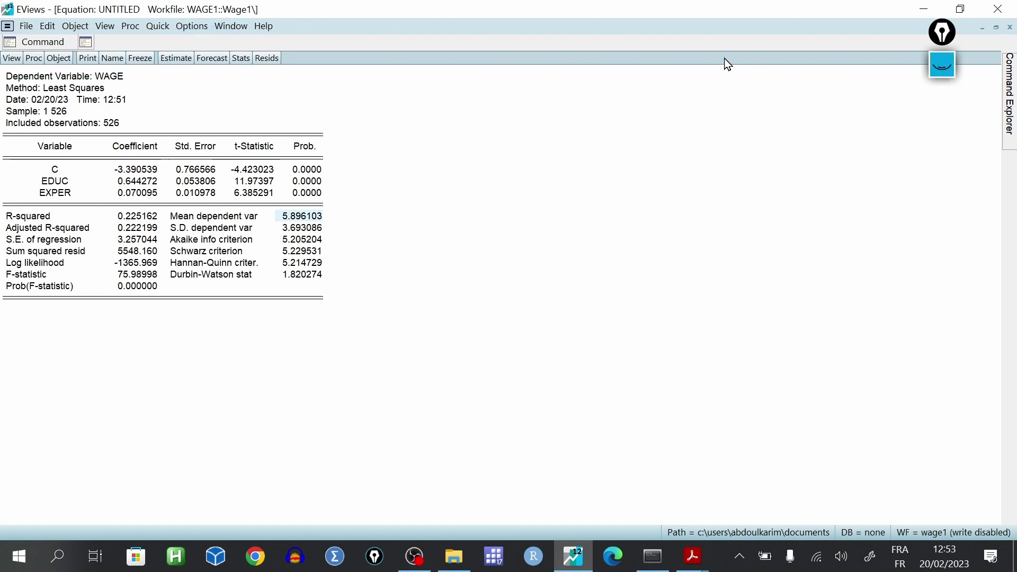
Step: Compute the group correlation matrix for the series educ and exper
click(158, 27)
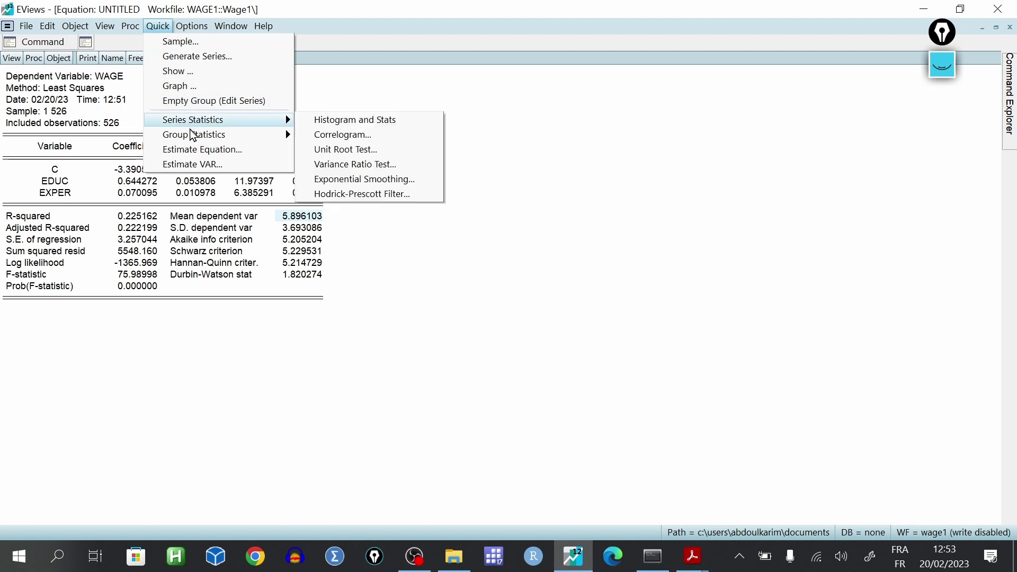
mouse_move(196, 136)
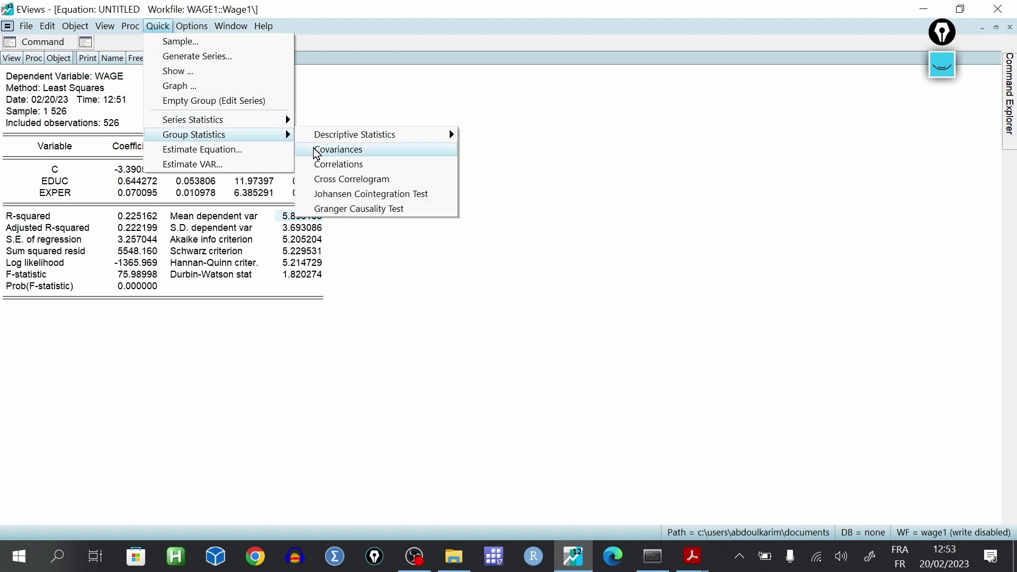
click(345, 168)
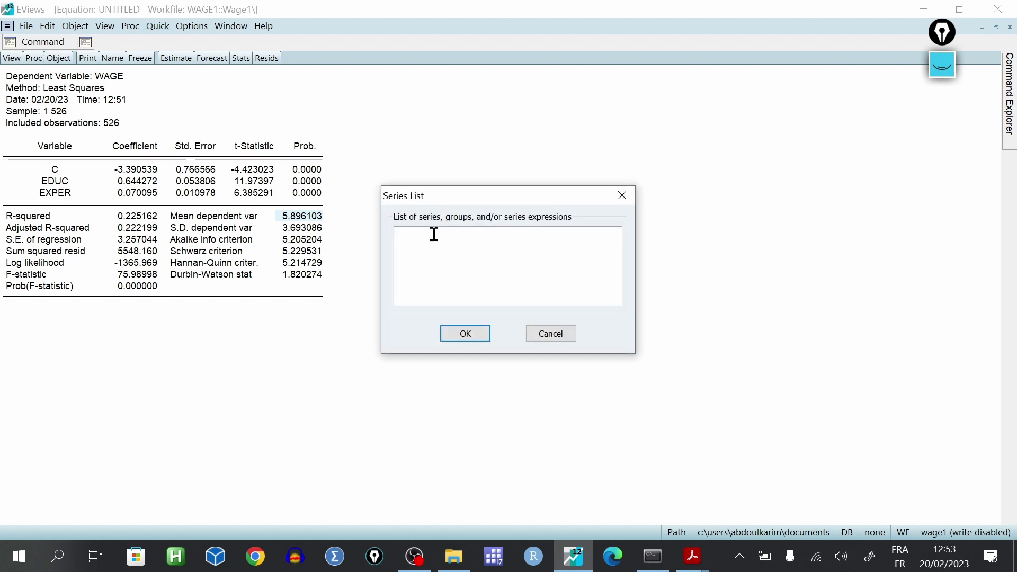
text(educ exper)
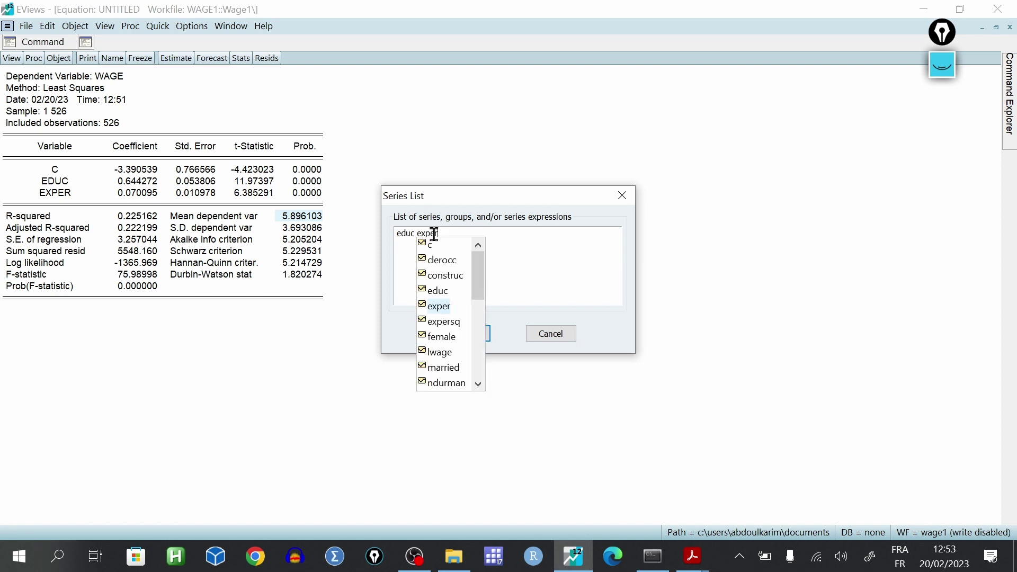
click(466, 334)
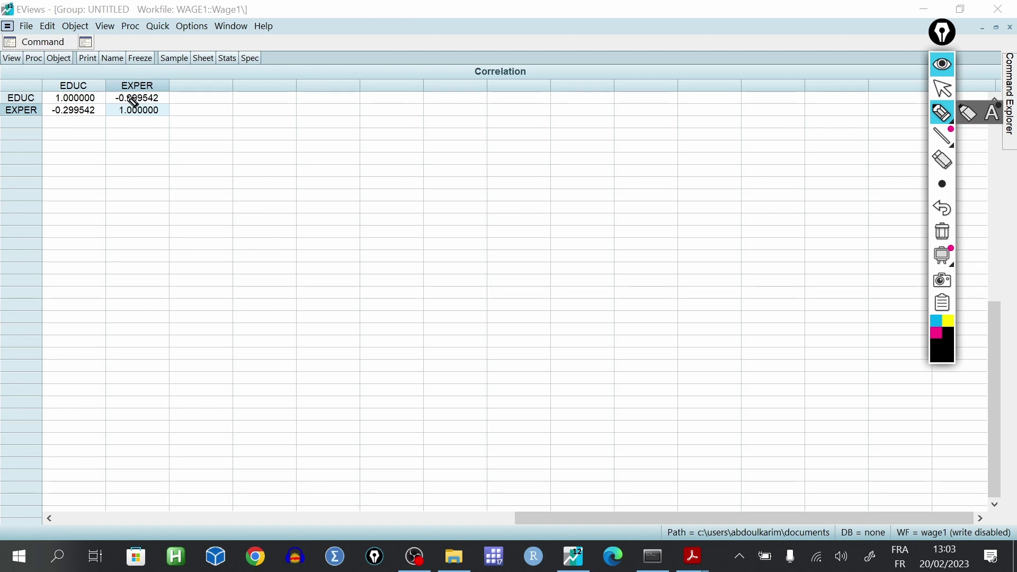
Step: Handwrite "Corr(educ, exper) = -0,29" beside the correlation matrix and underline the matching coefficient in the EXPER row
mouse_move(300, 105)
mouse_down()
mouse_move(318, 125)
mouse_move(317, 112)
mouse_move(338, 118)
mouse_move(370, 100)
mouse_move(399, 127)
mouse_move(429, 134)
mouse_move(572, 125)
mouse_move(596, 147)
mouse_move(671, 131)
mouse_move(727, 142)
mouse_move(762, 127)
mouse_move(752, 132)
mouse_up()
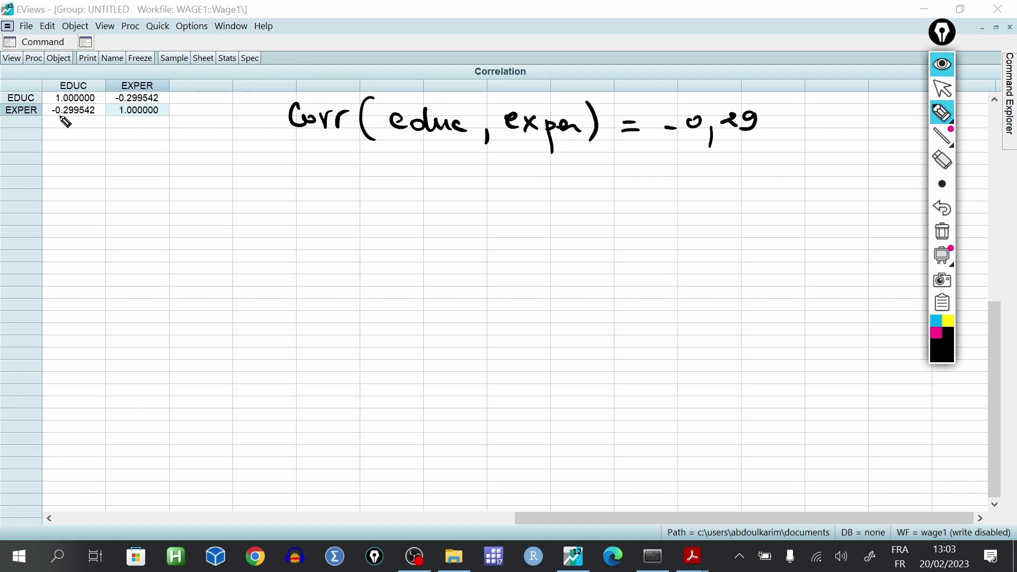
drag(62, 119, 96, 117)
drag(59, 118, 77, 119)
Step: Handwrite the word "Colinearité" below the correlation formula and underline it
drag(295, 208, 318, 228)
mouse_move(331, 216)
mouse_down()
mouse_move(383, 239)
mouse_move(479, 245)
mouse_move(514, 236)
mouse_move(521, 205)
mouse_up()
click(478, 223)
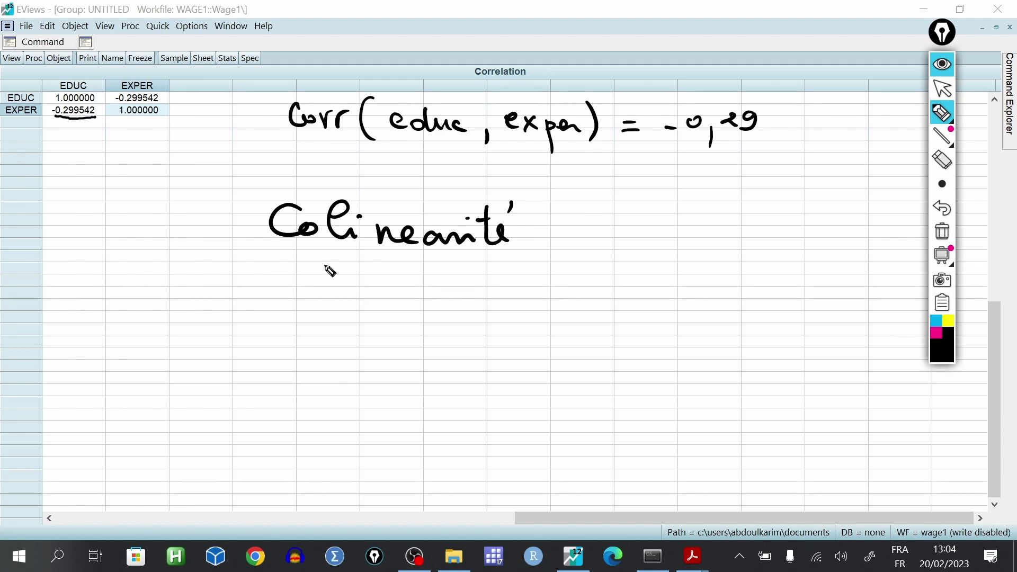
click(274, 267)
drag(284, 269, 470, 263)
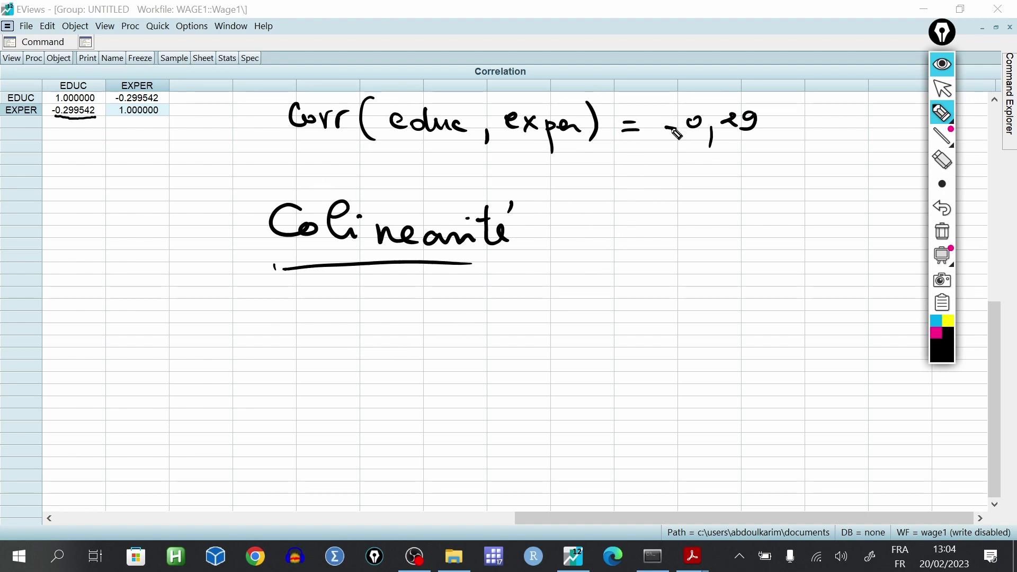
Step: Underline educ and exper in the handwritten formula and write the absolute value |-0,29| = 0,29 below
drag(407, 144, 419, 142)
drag(519, 149, 536, 148)
mouse_move(344, 322)
mouse_down()
mouse_move(340, 393)
mouse_move(406, 355)
mouse_up()
mouse_move(422, 369)
mouse_down()
mouse_move(421, 384)
mouse_move(436, 356)
mouse_move(450, 365)
mouse_up()
drag(458, 349, 466, 369)
drag(479, 326, 483, 408)
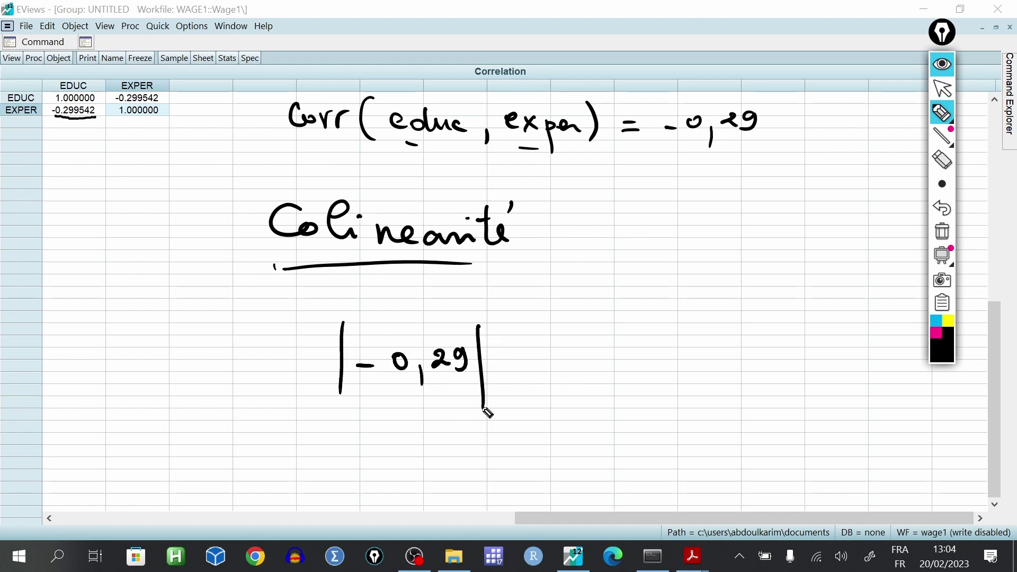
mouse_move(517, 371)
mouse_down()
mouse_move(539, 369)
mouse_move(538, 357)
mouse_move(585, 367)
mouse_move(598, 354)
mouse_up()
drag(624, 364, 619, 385)
drag(633, 347, 669, 368)
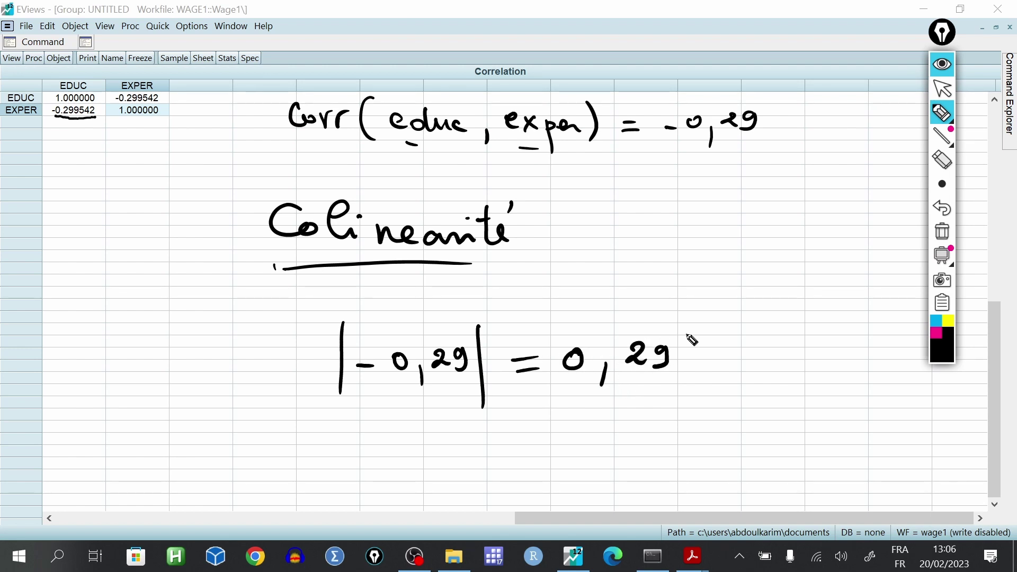
Step: Reinforce the handwritten underline beneath "Colinearité"
drag(300, 270, 472, 257)
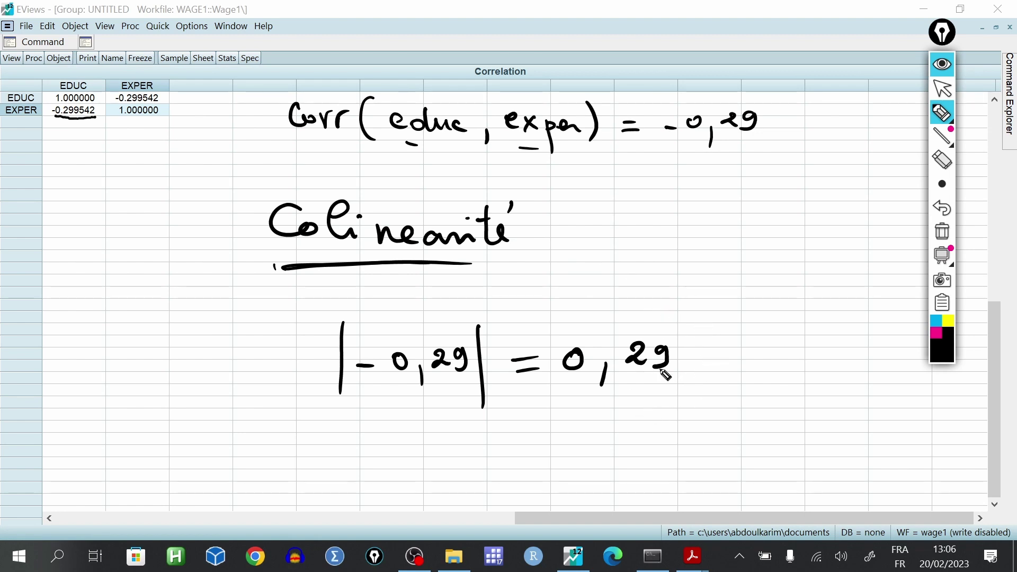
mouse_move(707, 338)
mouse_down()
mouse_move(739, 350)
mouse_move(712, 374)
mouse_up()
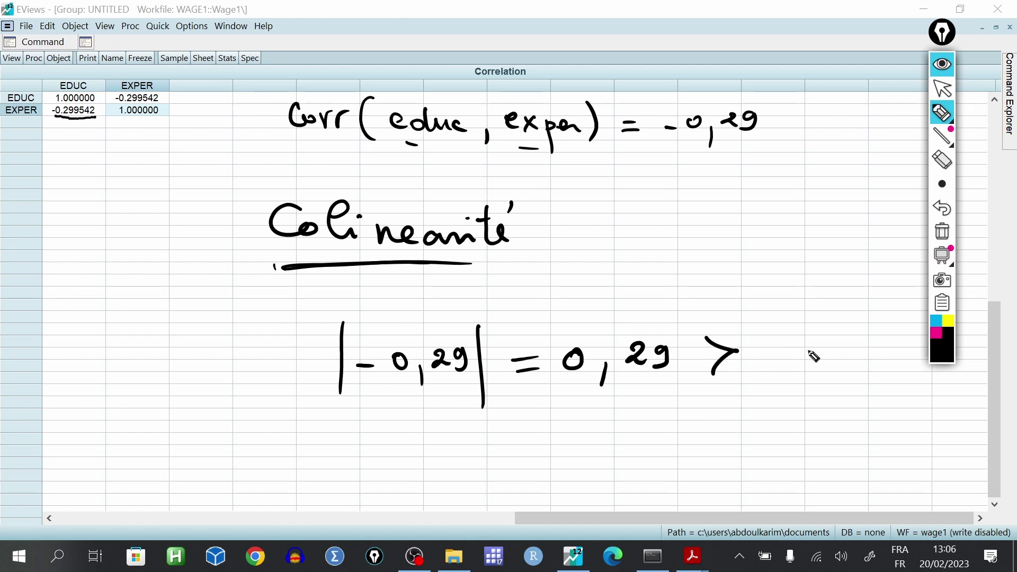
drag(783, 341, 812, 369)
mouse_move(826, 339)
mouse_down()
mouse_move(843, 358)
mouse_move(827, 364)
mouse_up()
drag(837, 335, 854, 334)
key(ctrl+z)
key(ctrl+z)
key(ctrl+z)
key(ctrl+z)
key(ctrl+z)
key(ctrl+z)
key(ctrl+z)
key(ctrl+z)
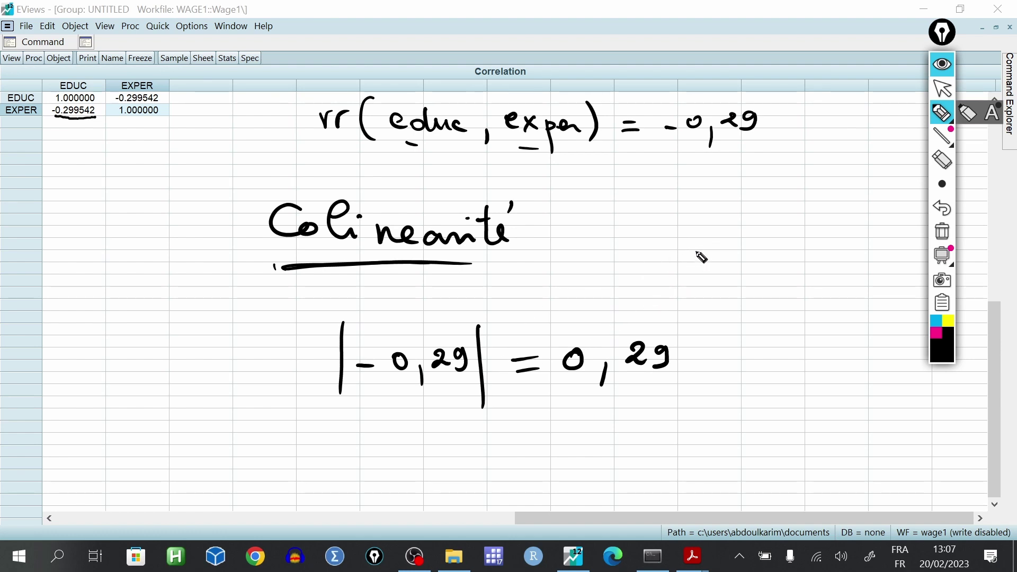
Step: Handwrite the threshold values 0,5 and 0,8 one below the other beside "Colinearité"
mouse_move(743, 216)
mouse_down()
mouse_move(733, 231)
mouse_move(744, 217)
mouse_move(765, 247)
mouse_up()
mouse_move(809, 204)
mouse_down()
mouse_move(744, 275)
mouse_move(768, 292)
mouse_up()
drag(801, 264, 799, 270)
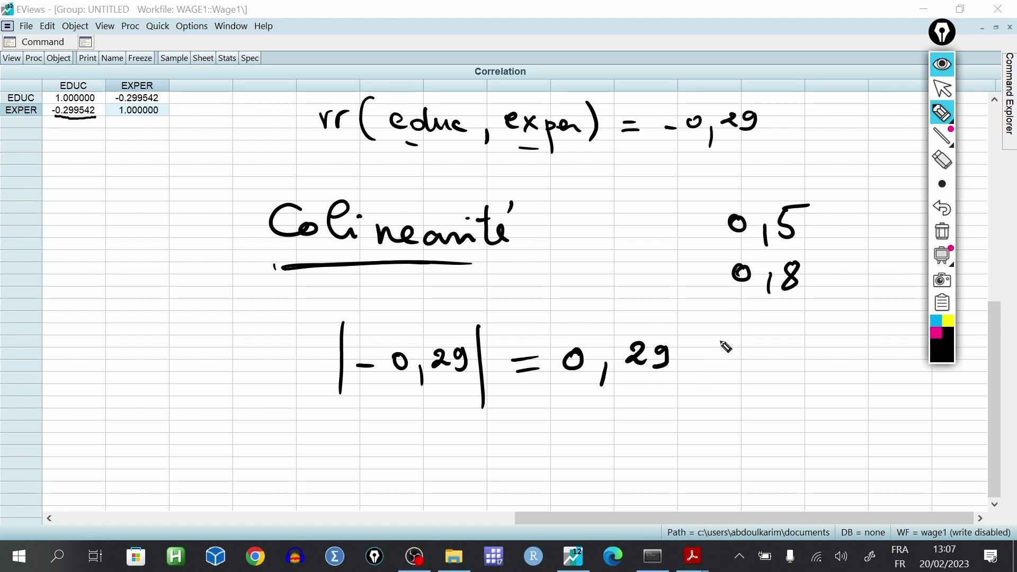
Step: Extend the handwritten absolute-value equation with "< 0,5" and underline "Colinearité" again
drag(735, 341, 737, 367)
drag(768, 353, 767, 354)
drag(793, 358, 789, 376)
drag(825, 341, 800, 366)
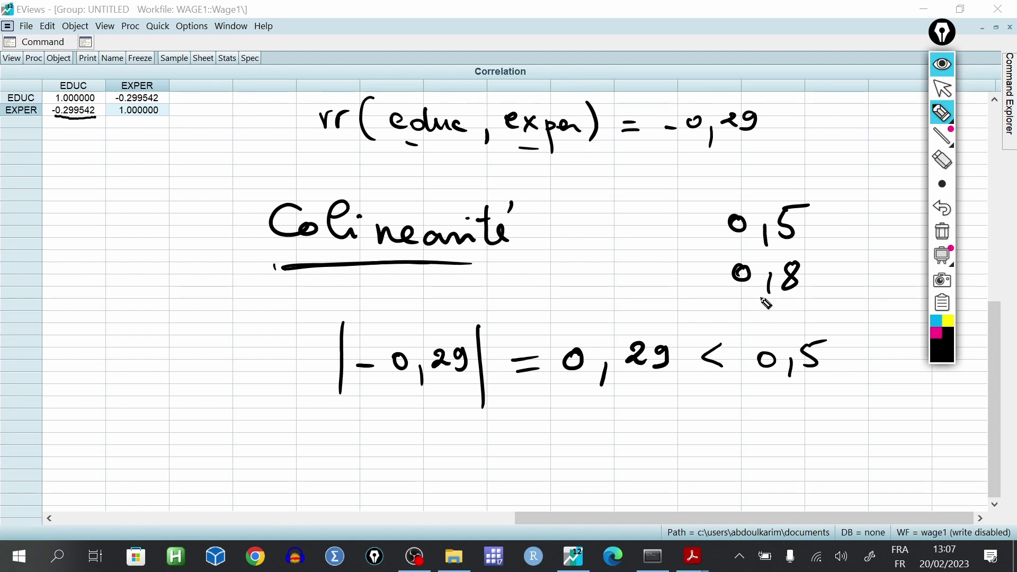
drag(257, 271, 277, 264)
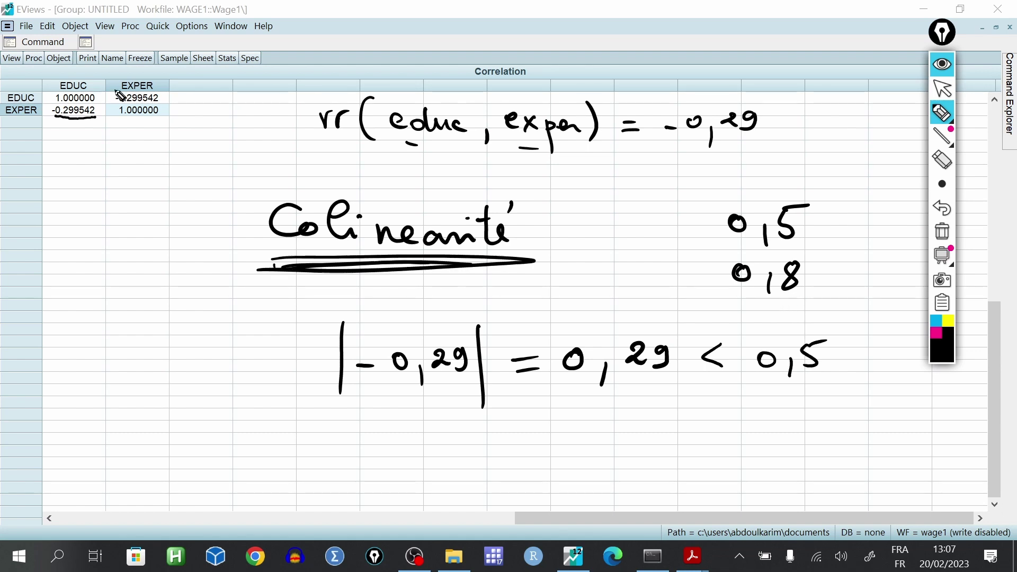
Step: Add pen marks below the EXPER row of the correlation matrix and erase all handwritten annotations
click(19, 125)
drag(59, 125, 80, 132)
drag(93, 124, 91, 125)
drag(4, 124, 11, 124)
click(20, 124)
key(ctrl+shift+c)
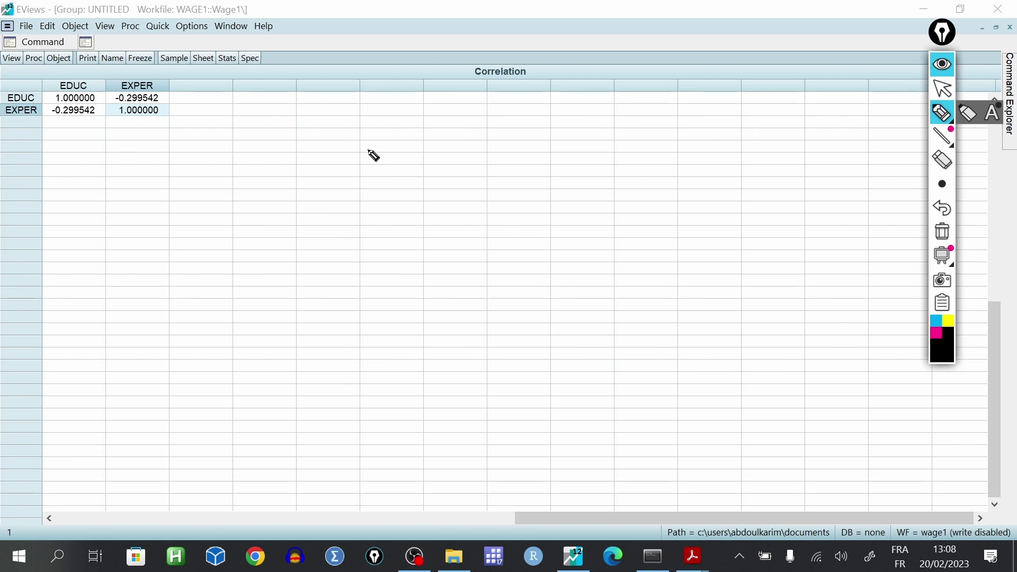
Step: Handwrite "VIF : variance" in the empty area below the correlation matrix
drag(351, 157, 427, 166)
mouse_move(411, 167)
mouse_down()
mouse_move(409, 201)
mouse_move(450, 215)
mouse_up()
mouse_move(446, 171)
mouse_down()
mouse_move(480, 169)
mouse_move(479, 196)
mouse_up()
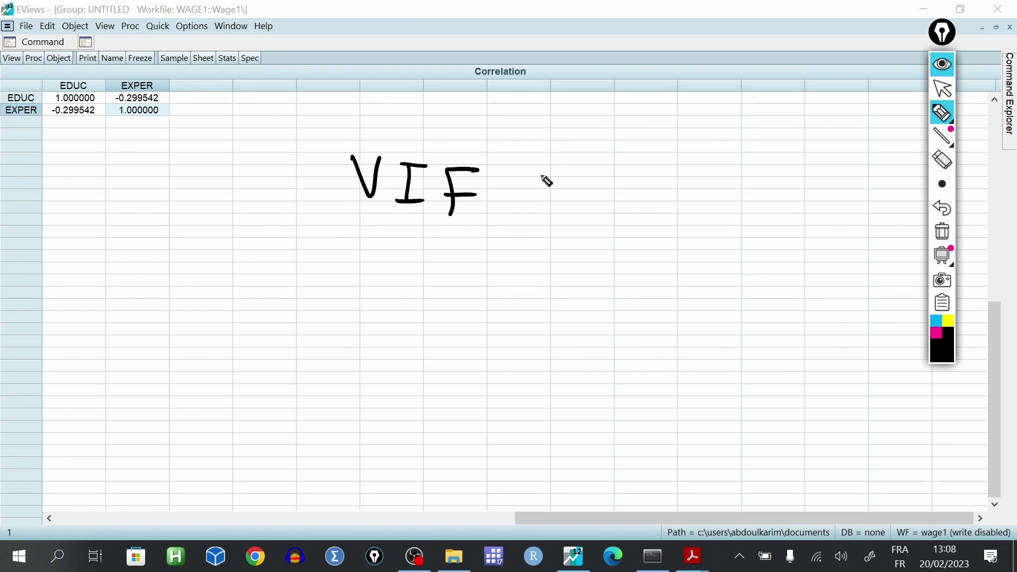
click(531, 176)
click(532, 196)
drag(603, 177, 620, 178)
drag(629, 183, 783, 200)
click(683, 174)
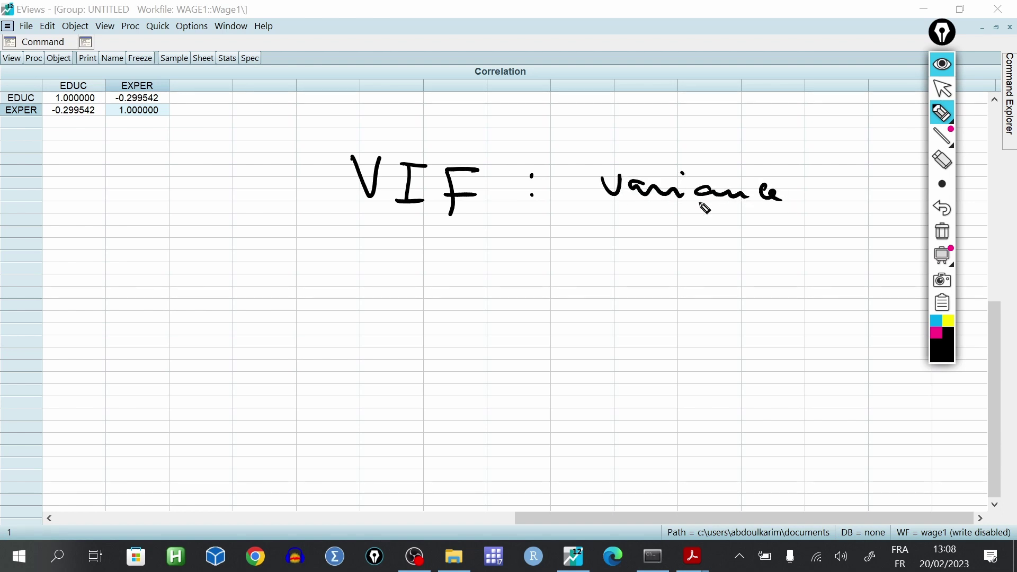
Step: Complete the handwritten VIF definition with "inflation factor." on two lines below "variance"
mouse_move(557, 234)
mouse_down()
mouse_move(617, 222)
mouse_move(660, 241)
mouse_up()
click(669, 245)
mouse_move(674, 216)
mouse_down()
mouse_move(670, 238)
mouse_move(728, 245)
mouse_up()
mouse_move(588, 286)
mouse_down()
mouse_move(575, 281)
mouse_move(647, 305)
mouse_up()
drag(638, 292, 686, 302)
click(718, 295)
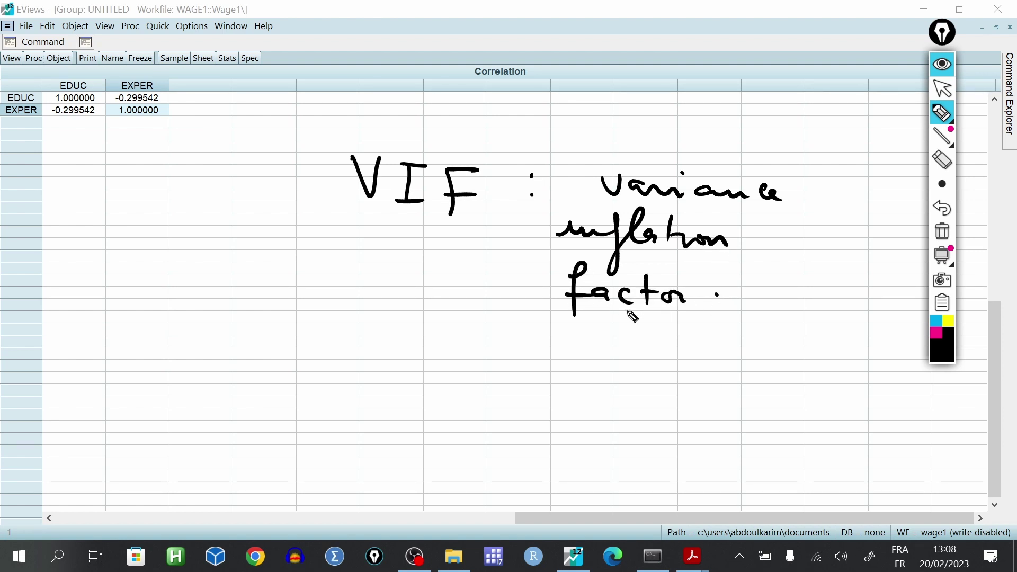
Step: Handwrite the French translation "Valeur d'inflation de la variance." below the VIF definition
mouse_move(353, 363)
mouse_down()
mouse_move(378, 365)
mouse_move(418, 389)
mouse_move(447, 376)
mouse_move(483, 386)
mouse_up()
drag(556, 374, 559, 388)
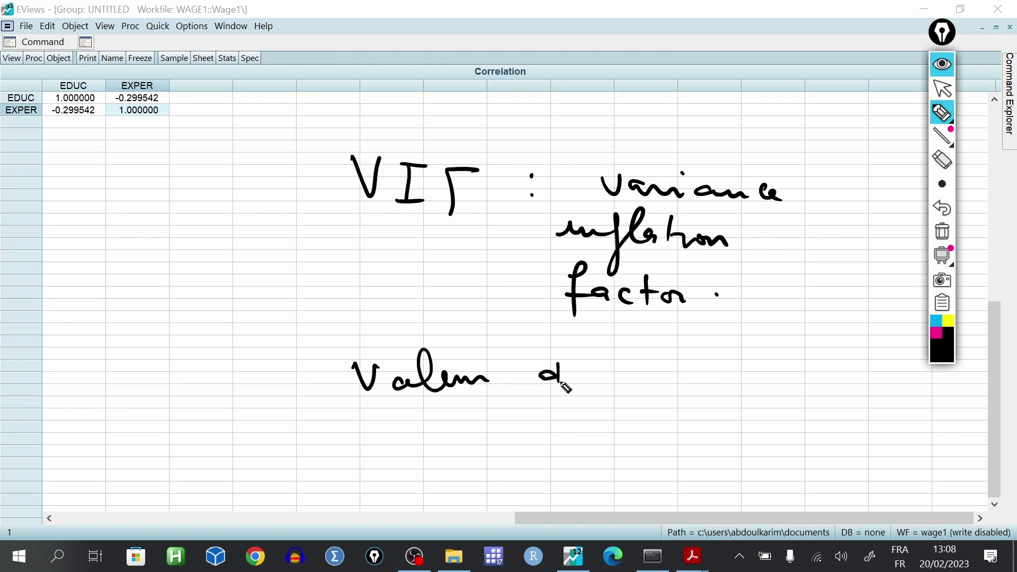
drag(567, 348, 569, 352)
mouse_move(602, 389)
mouse_down()
mouse_move(663, 384)
mouse_move(739, 352)
mouse_move(763, 379)
mouse_move(806, 380)
mouse_up()
mouse_move(451, 424)
mouse_down()
mouse_move(498, 410)
mouse_move(583, 431)
mouse_move(649, 426)
mouse_move(674, 445)
mouse_move(790, 449)
mouse_up()
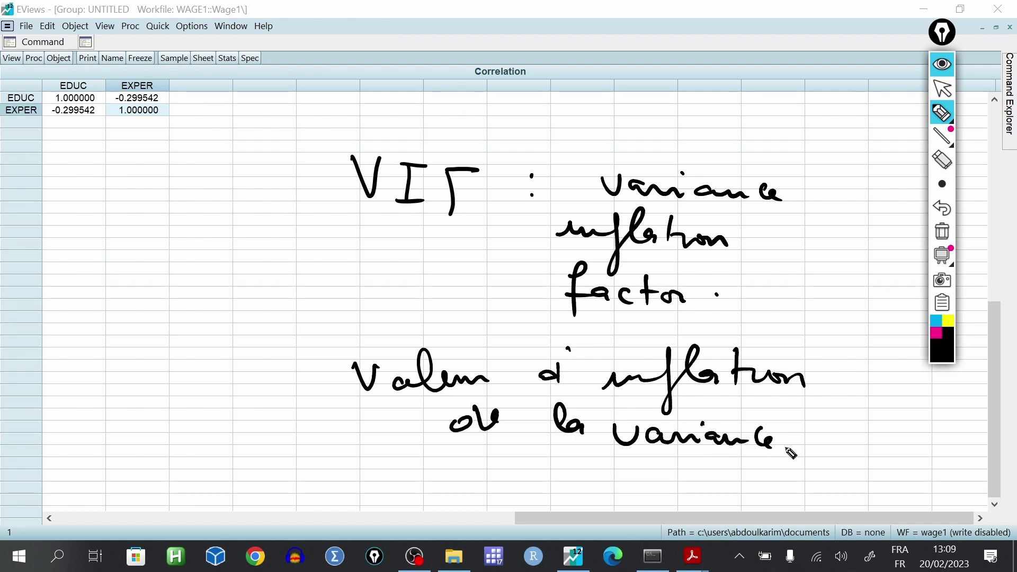
click(798, 441)
Step: Underline the VIF heading and handwrite the thresholds "VIF > 5" and "> 10" beside the definition
drag(343, 217, 459, 231)
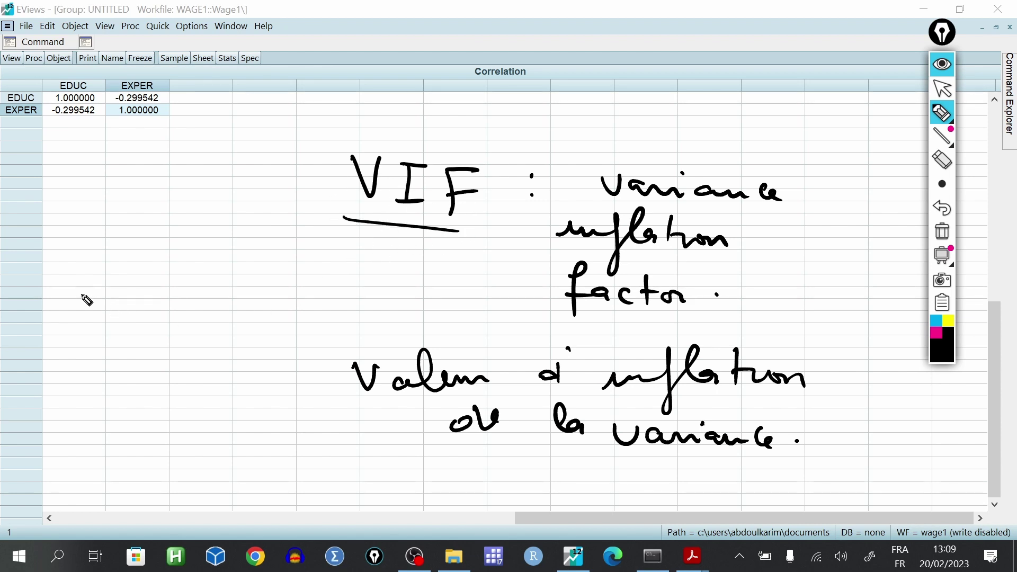
mouse_move(74, 277)
mouse_down()
mouse_move(101, 313)
mouse_move(113, 270)
mouse_move(151, 279)
mouse_up()
mouse_move(139, 282)
mouse_down()
mouse_move(136, 312)
mouse_move(146, 312)
mouse_up()
mouse_move(170, 284)
mouse_down()
mouse_move(175, 324)
mouse_move(193, 281)
mouse_up()
mouse_move(169, 301)
mouse_down()
mouse_move(265, 295)
mouse_move(222, 328)
mouse_up()
mouse_move(307, 271)
mouse_down()
mouse_move(306, 306)
mouse_move(339, 264)
mouse_up()
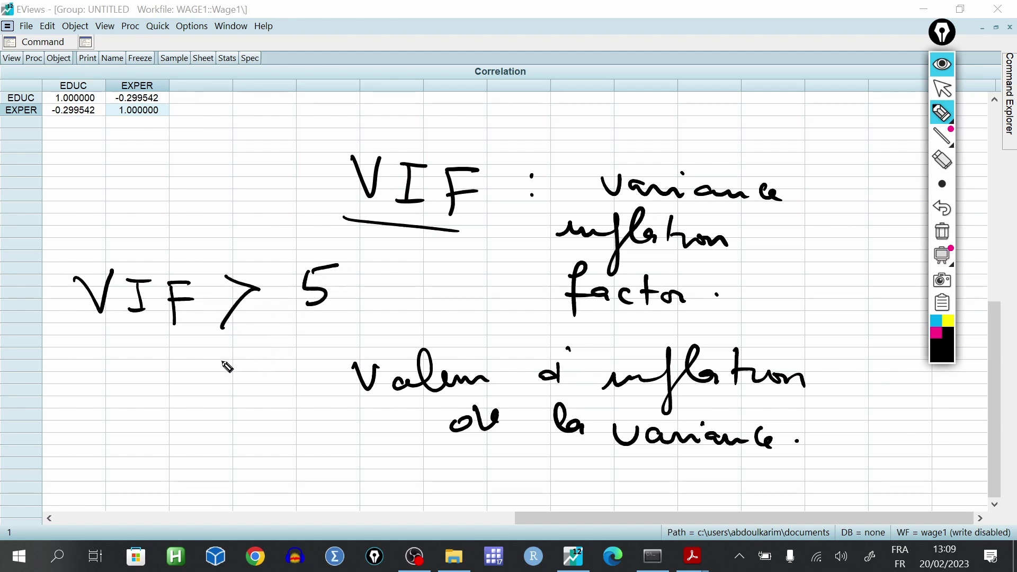
mouse_move(216, 360)
mouse_down()
mouse_move(223, 391)
mouse_move(211, 401)
mouse_up()
mouse_move(255, 391)
mouse_down()
mouse_move(273, 366)
mouse_move(311, 378)
mouse_move(291, 365)
mouse_up()
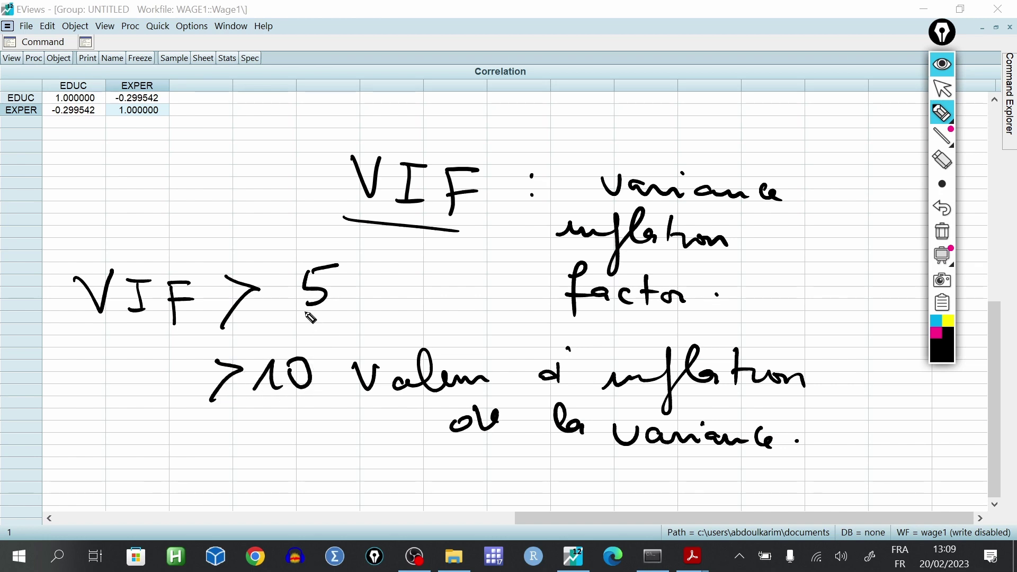
Step: Emphasize the 5, the > 10 and the VIF in the handwritten rule, and underline the EDUC and EXPER row labels
drag(301, 318, 329, 321)
drag(211, 362, 206, 403)
mouse_move(256, 409)
mouse_down()
mouse_move(291, 403)
mouse_move(292, 417)
mouse_up()
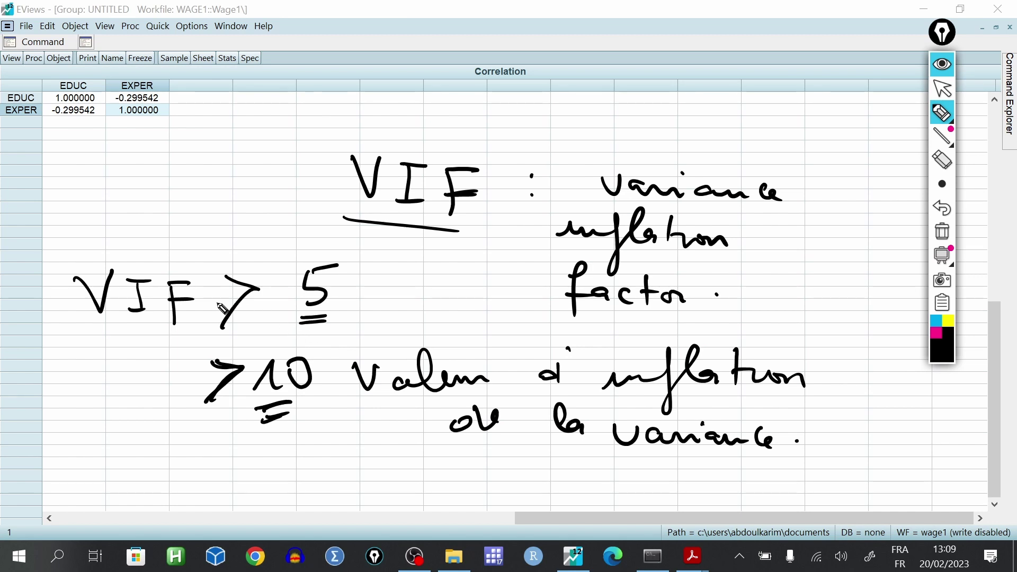
drag(110, 333, 149, 329)
drag(114, 340, 149, 336)
mouse_move(10, 105)
mouse_down()
mouse_move(24, 104)
mouse_move(26, 119)
mouse_up()
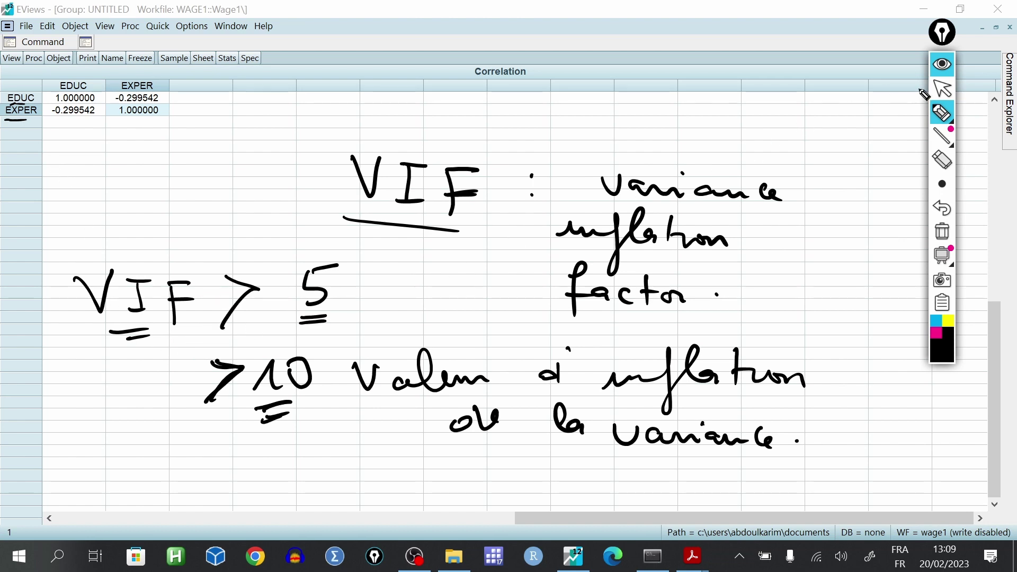
Step: Hide the handwritten annotations, then close the untitled correlation group and delete it
click(946, 66)
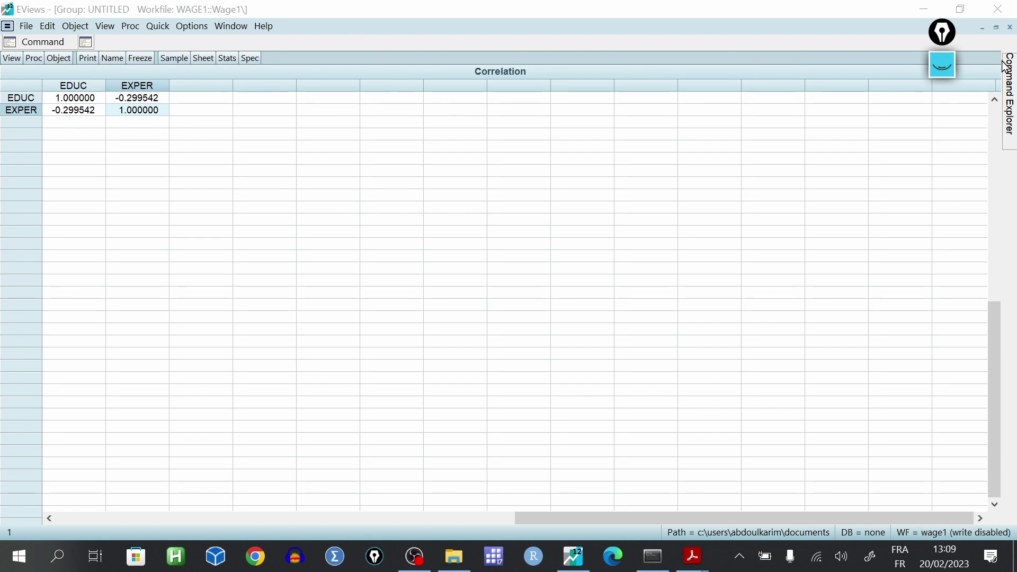
click(1010, 27)
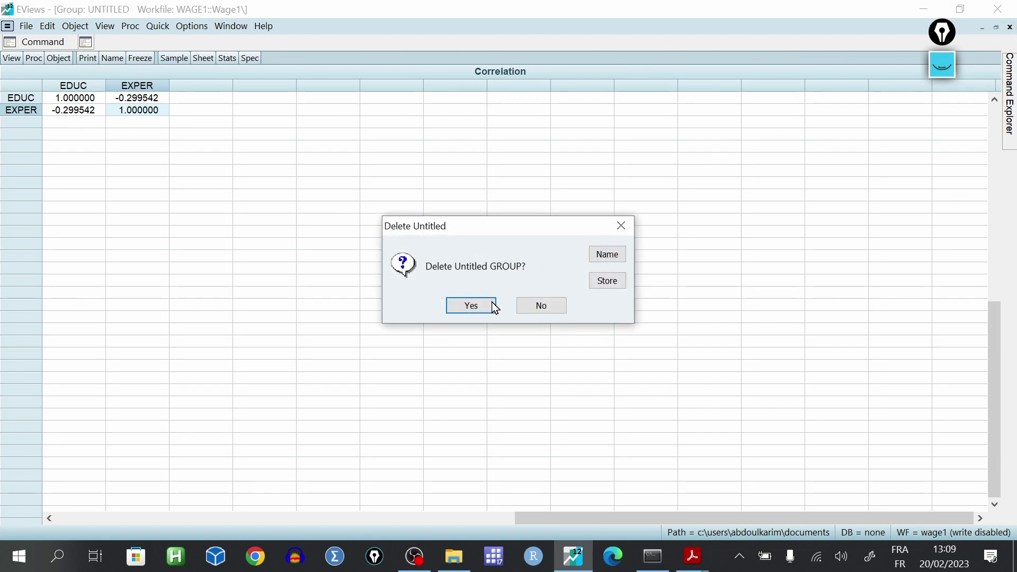
click(494, 307)
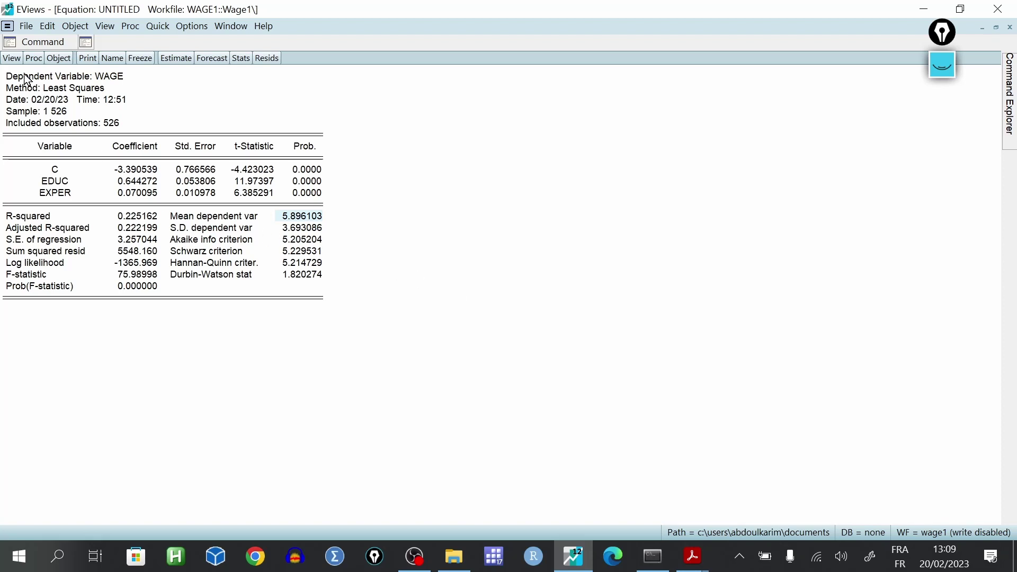
Step: Select the wage regression output, display the equation's Variance Inflation Factors, and select the whole resulting table
drag(13, 85, 327, 307)
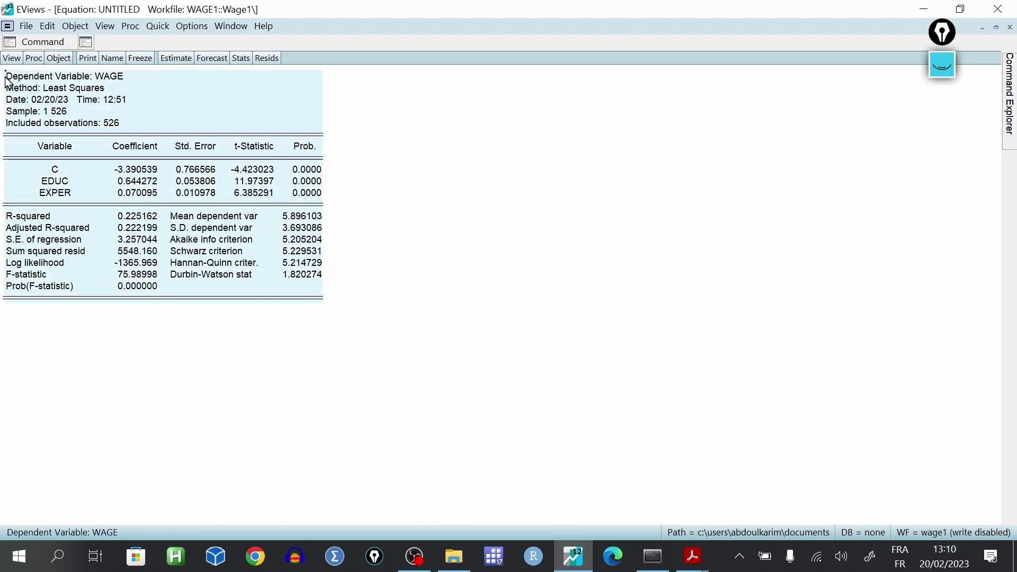
drag(7, 77, 354, 329)
click(12, 61)
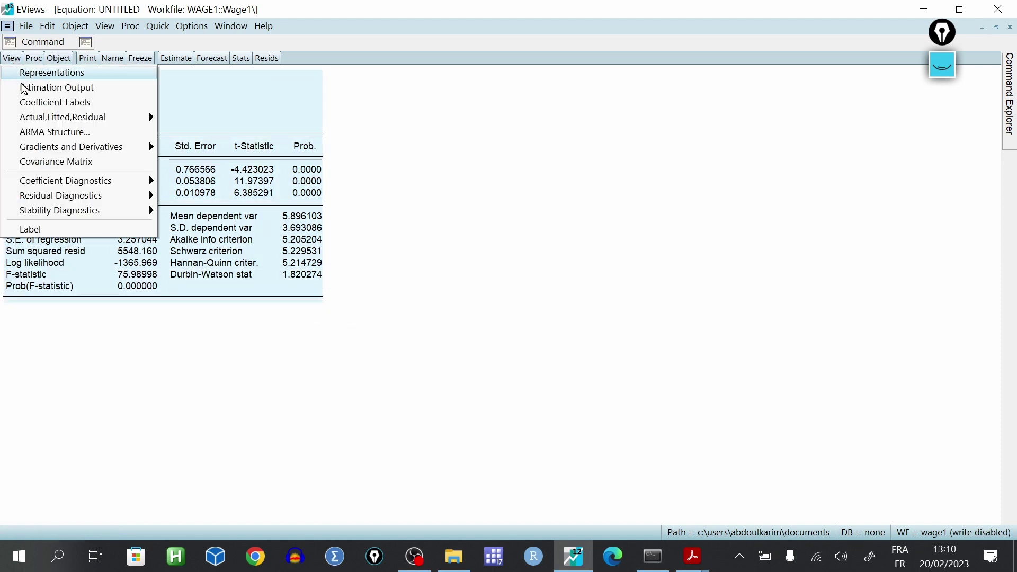
mouse_move(53, 188)
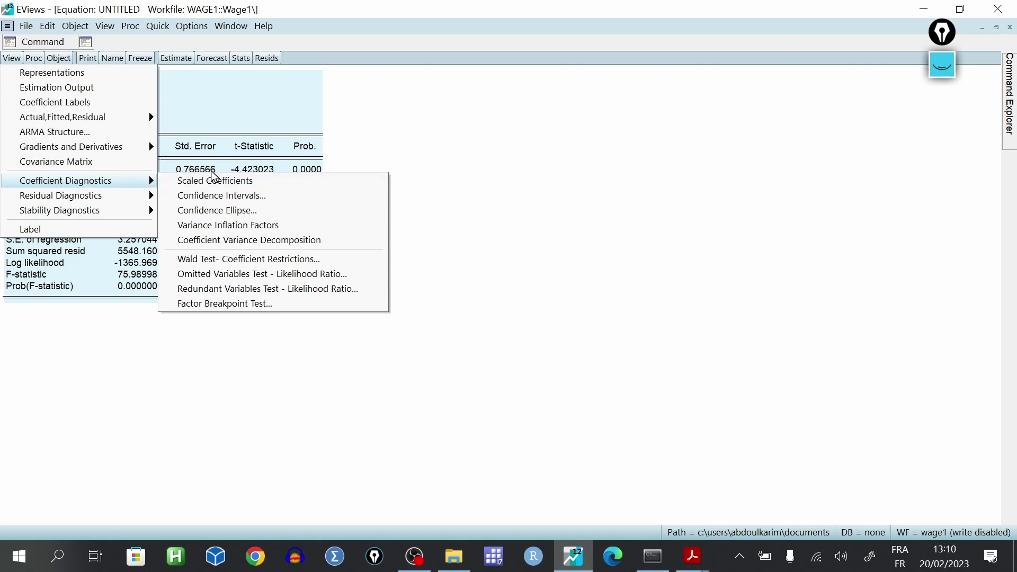
click(224, 227)
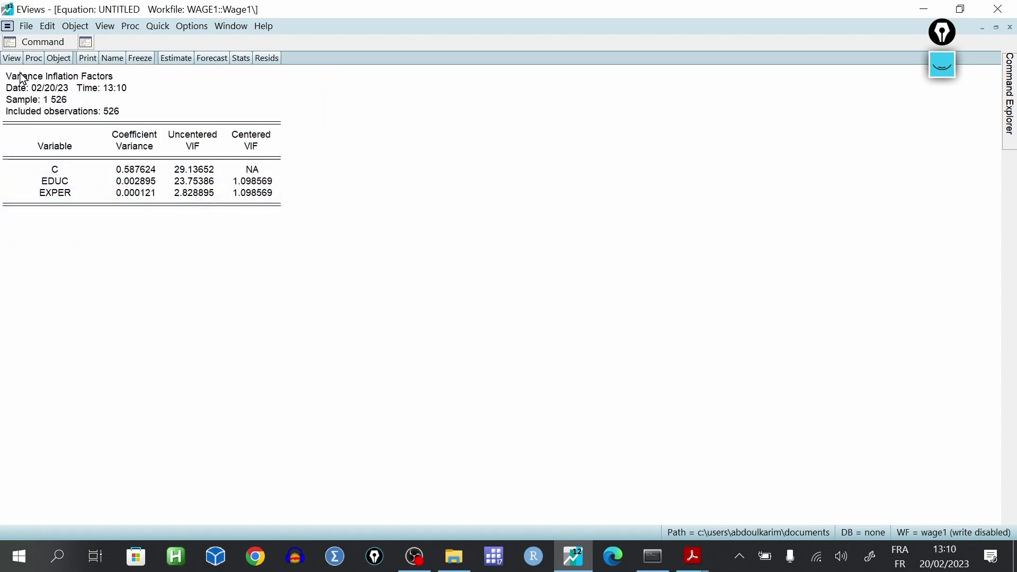
drag(22, 79, 284, 229)
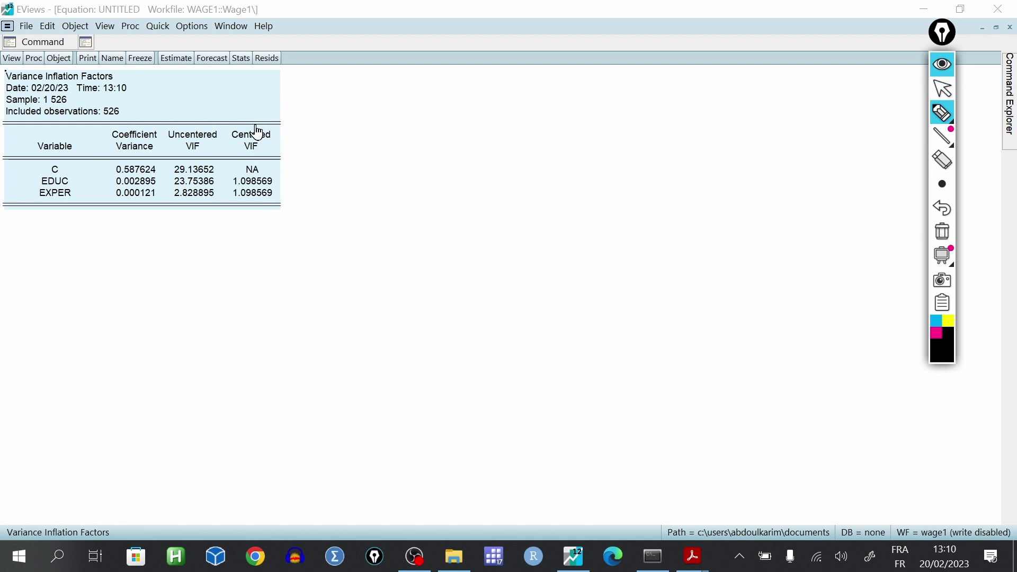
Step: Bring back the annotation pen and handwrite "VIF educ = 1,098" beside the VIF table, with educ as a subscript
key(ctrl+shift+2)
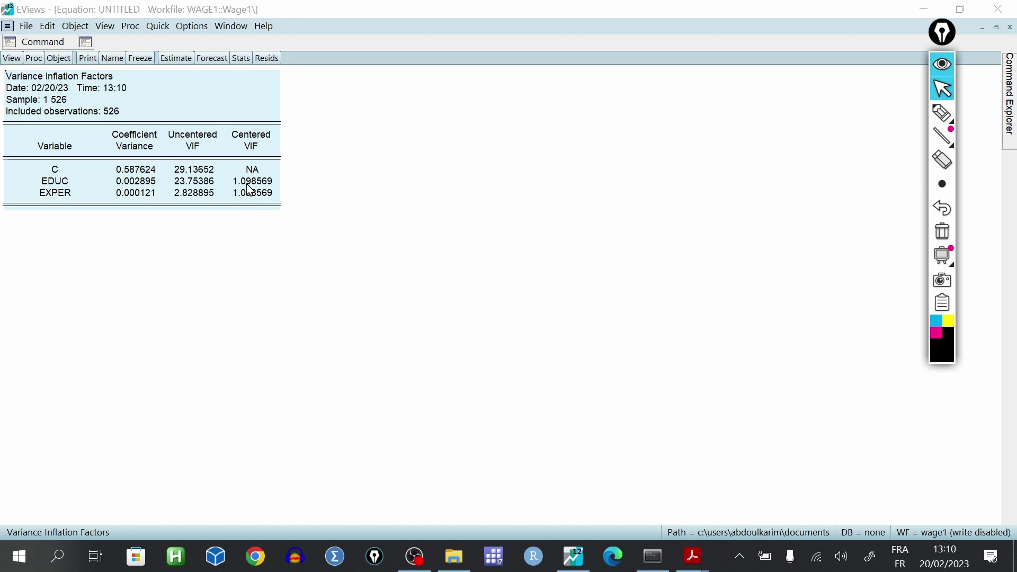
click(945, 123)
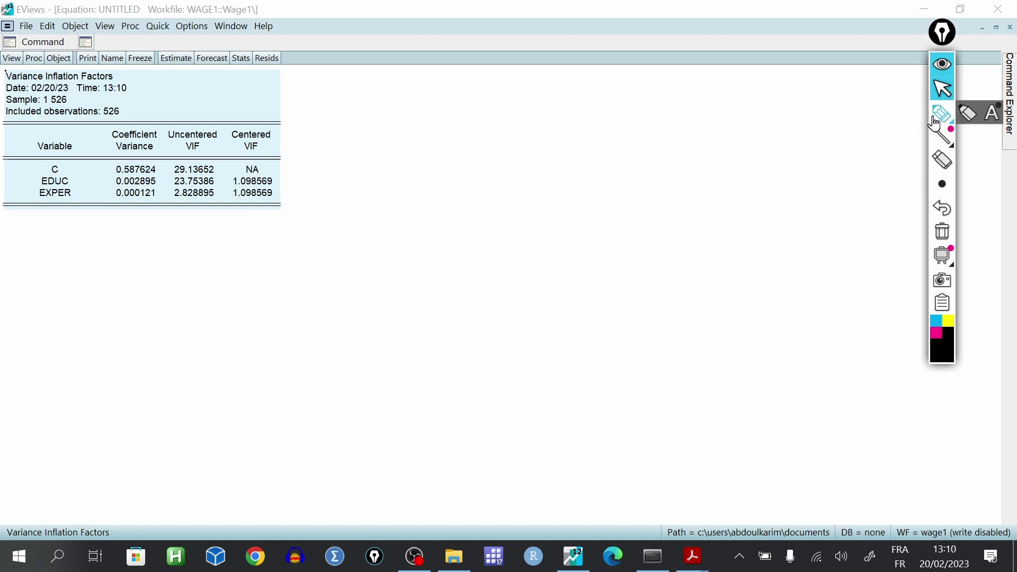
drag(411, 111, 483, 106)
mouse_move(469, 108)
mouse_down()
mouse_move(471, 141)
mouse_move(483, 141)
mouse_up()
mouse_move(518, 107)
mouse_down()
mouse_move(509, 144)
mouse_move(528, 124)
mouse_up()
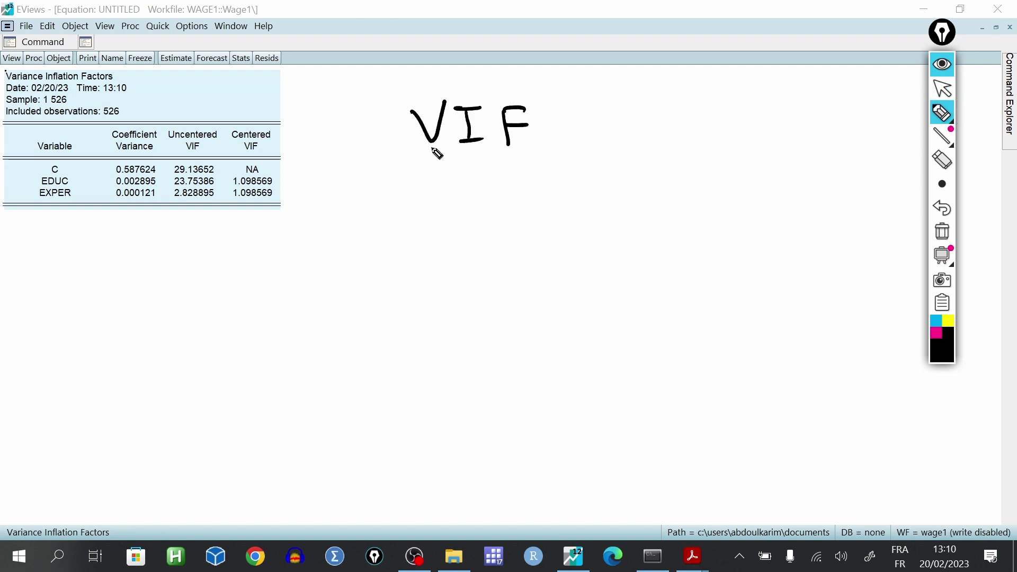
key(ctrl+z)
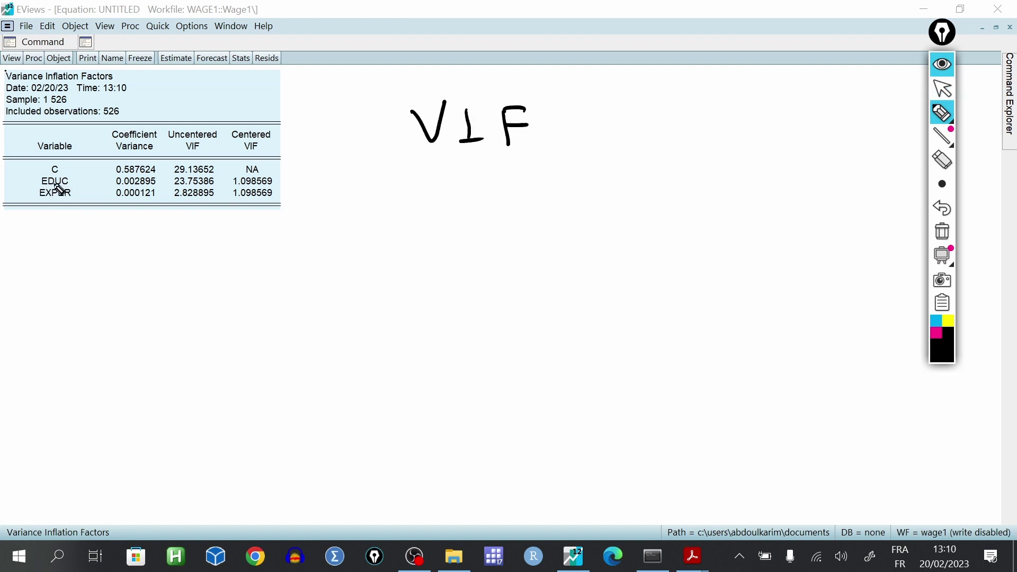
key(ctrl+y)
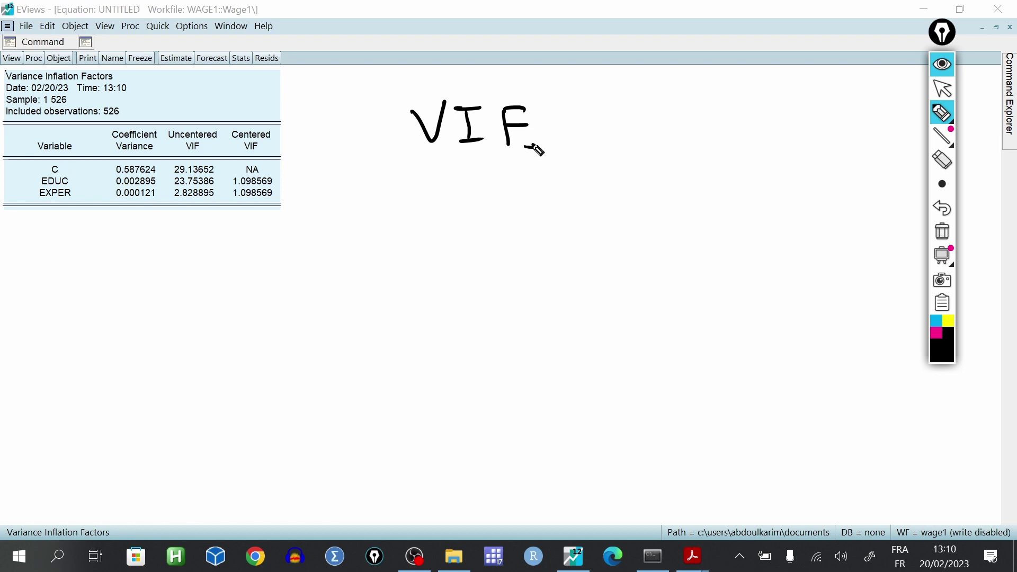
mouse_move(535, 148)
mouse_down()
mouse_move(554, 160)
mouse_move(597, 160)
mouse_move(617, 132)
mouse_move(657, 137)
mouse_up()
mouse_move(678, 133)
mouse_down()
mouse_move(683, 141)
mouse_move(710, 120)
mouse_move(733, 135)
mouse_move(752, 116)
mouse_up()
Step: Handwrite "VIF exper = 1,098" below the educ line, with exper as a subscript
mouse_move(403, 215)
mouse_down()
mouse_move(441, 212)
mouse_move(466, 247)
mouse_move(506, 258)
mouse_up()
mouse_move(495, 211)
mouse_down()
mouse_move(521, 229)
mouse_move(530, 270)
mouse_move(589, 272)
mouse_up()
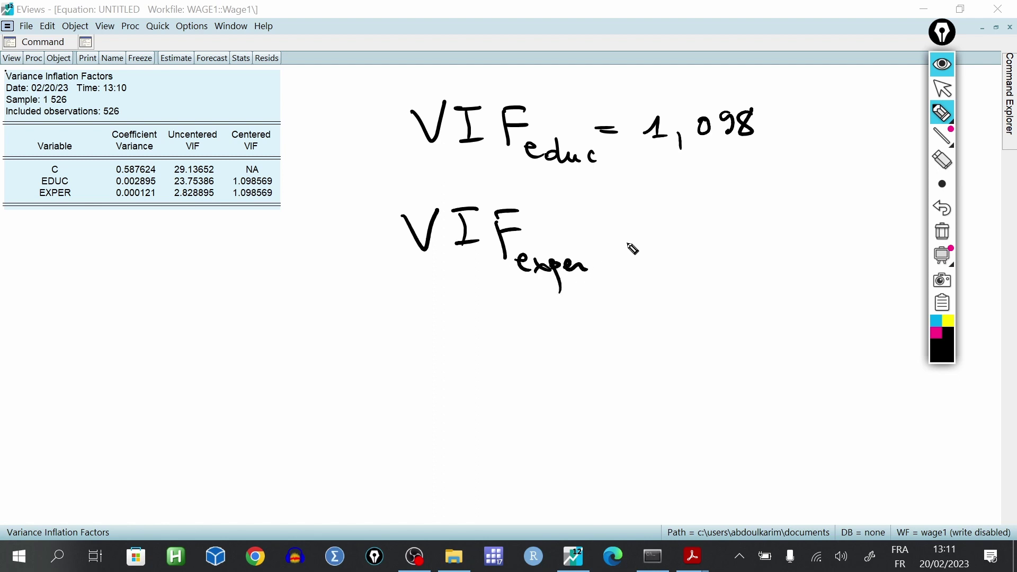
mouse_move(634, 245)
mouse_down()
mouse_move(659, 243)
mouse_move(660, 232)
mouse_move(714, 245)
mouse_move(729, 268)
mouse_up()
mouse_move(751, 232)
mouse_down()
mouse_move(742, 245)
mouse_move(750, 233)
mouse_move(787, 252)
mouse_move(812, 235)
mouse_up()
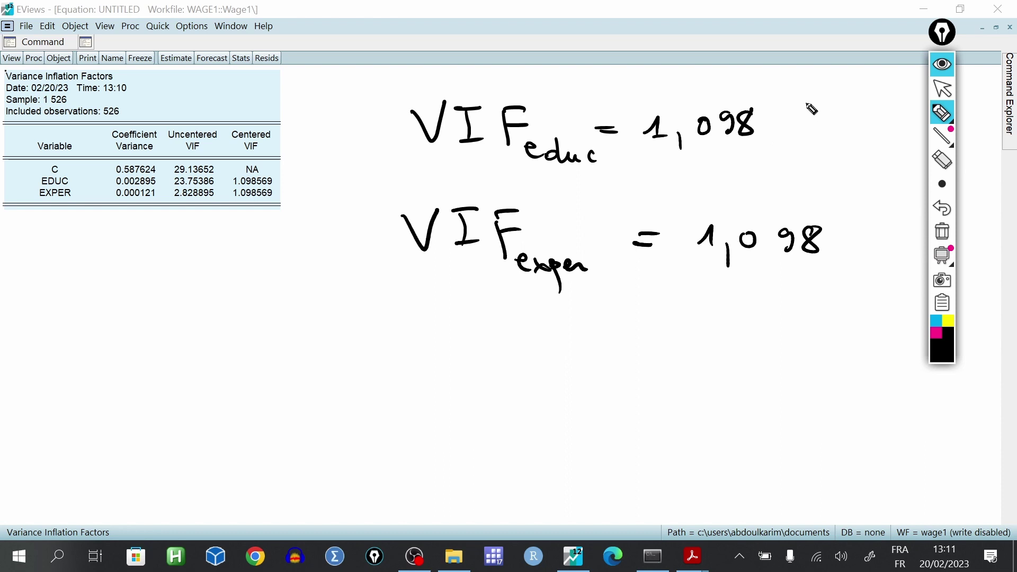
Step: Append the comparison "< 5" to both the educ and the exper VIF lines
drag(822, 114, 824, 129)
mouse_move(839, 108)
mouse_down()
mouse_move(838, 129)
mouse_move(861, 99)
mouse_up()
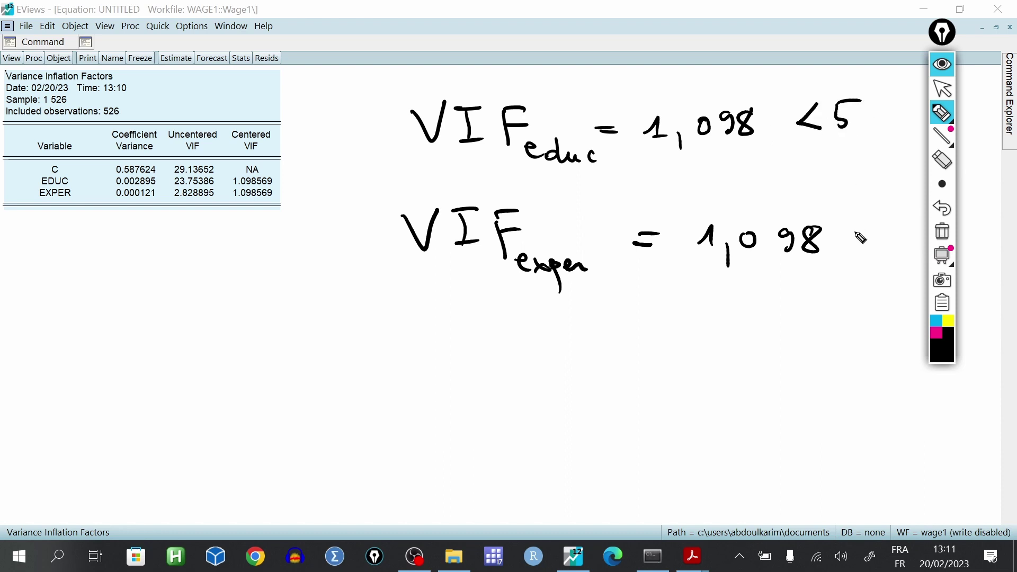
drag(859, 223, 869, 252)
drag(880, 226, 872, 253)
drag(879, 227, 899, 223)
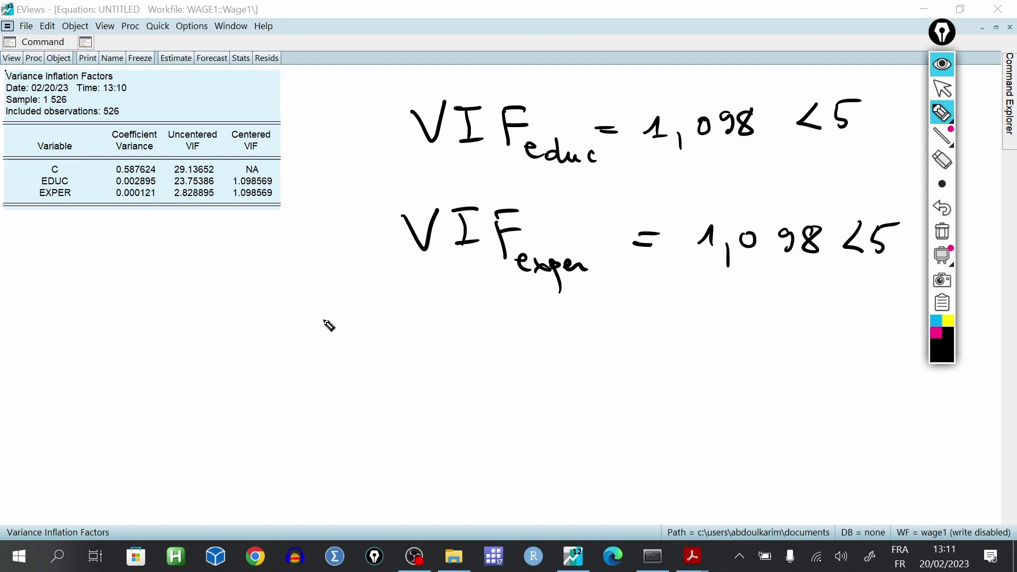
Step: Handwrite "VIF >" below the exper line and add the underlined heading "Colinearité" below the VIF table
mouse_move(369, 371)
mouse_down()
mouse_move(384, 390)
mouse_move(401, 363)
mouse_up()
mouse_move(419, 364)
mouse_down()
mouse_move(439, 357)
mouse_move(430, 398)
mouse_up()
mouse_move(422, 403)
mouse_down()
mouse_move(451, 394)
mouse_move(482, 416)
mouse_up()
mouse_move(466, 370)
mouse_down()
mouse_move(501, 360)
mouse_move(501, 385)
mouse_up()
drag(524, 356, 528, 396)
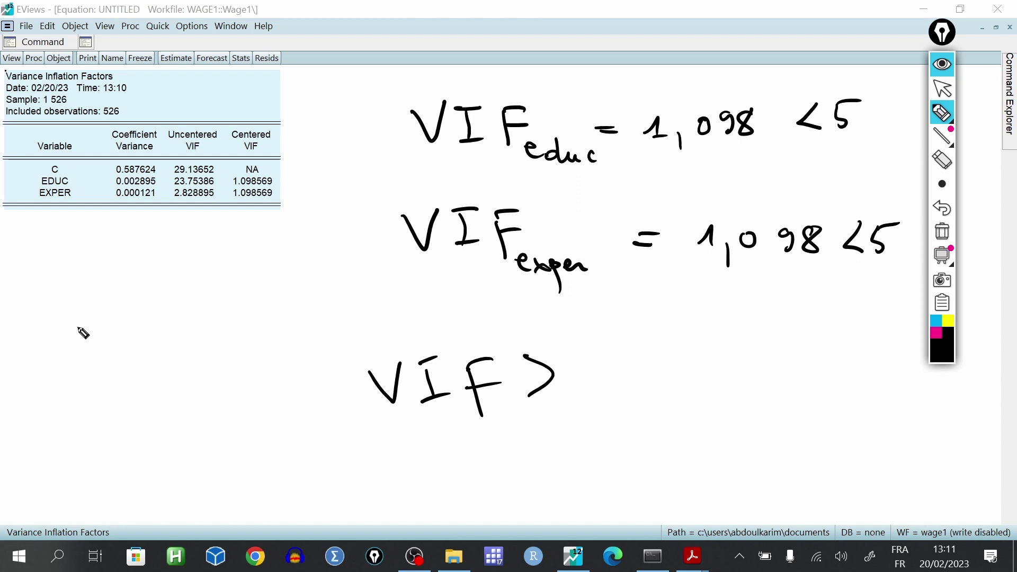
mouse_move(91, 316)
mouse_down()
mouse_move(69, 335)
mouse_move(132, 325)
mouse_move(253, 339)
mouse_move(279, 305)
mouse_up()
drag(65, 367, 293, 339)
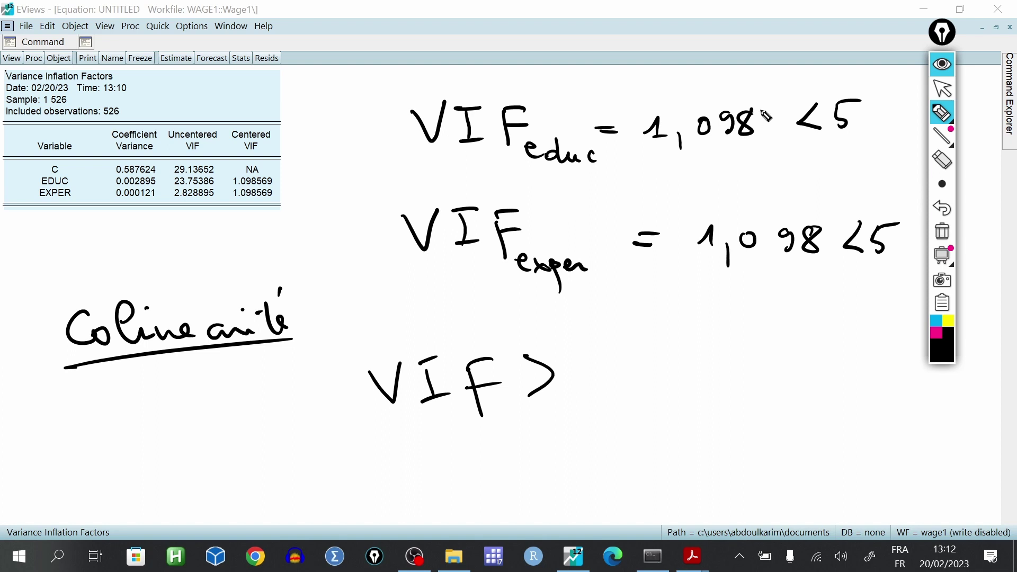
Step: Underline the educ and exper subscripts and both VIF labels, and draw a curly brace grouping the two VIF lines
drag(542, 175, 596, 173)
drag(553, 291, 588, 289)
mouse_move(395, 95)
mouse_down()
mouse_move(383, 104)
mouse_move(376, 275)
mouse_move(403, 274)
mouse_up()
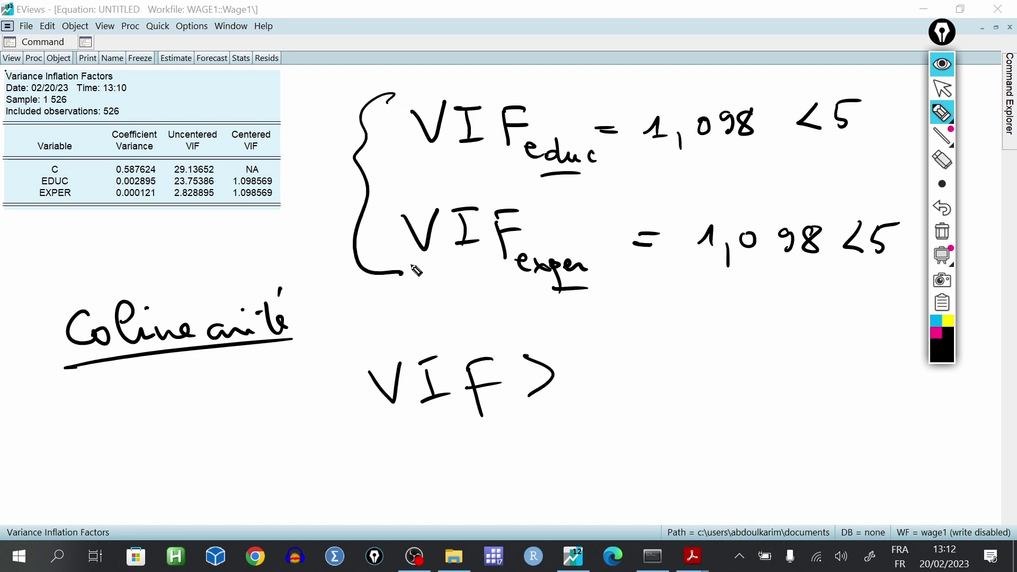
mouse_move(432, 168)
mouse_down()
mouse_move(503, 162)
mouse_move(477, 175)
mouse_up()
mouse_move(412, 259)
mouse_down()
mouse_move(461, 259)
mouse_move(422, 280)
mouse_up()
drag(441, 272, 474, 270)
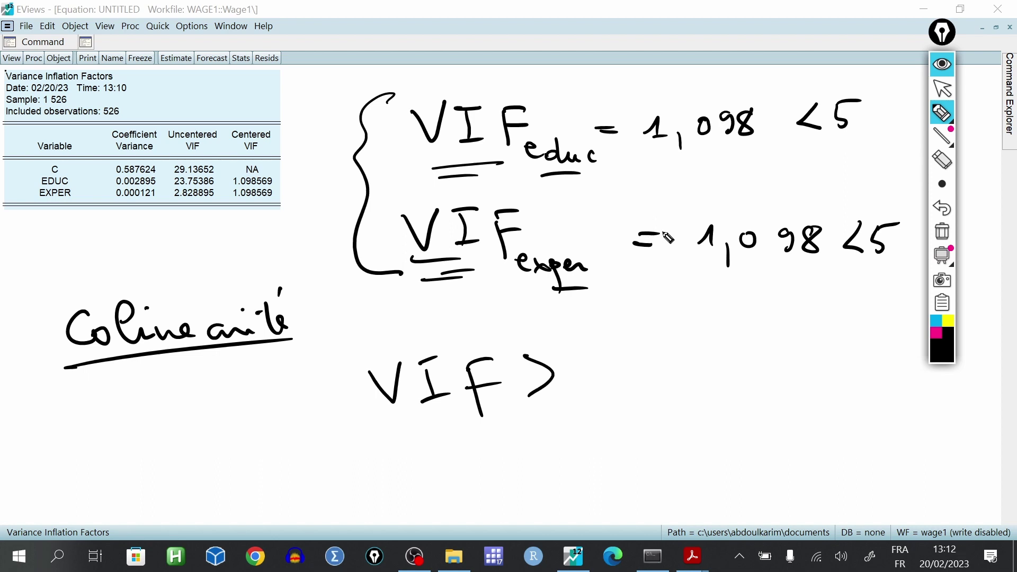
Step: Thicken the ">" sign, complete the rule as "VIF > 5", and draw a frame around it
drag(526, 358, 531, 393)
drag(595, 356, 597, 382)
drag(598, 355, 623, 353)
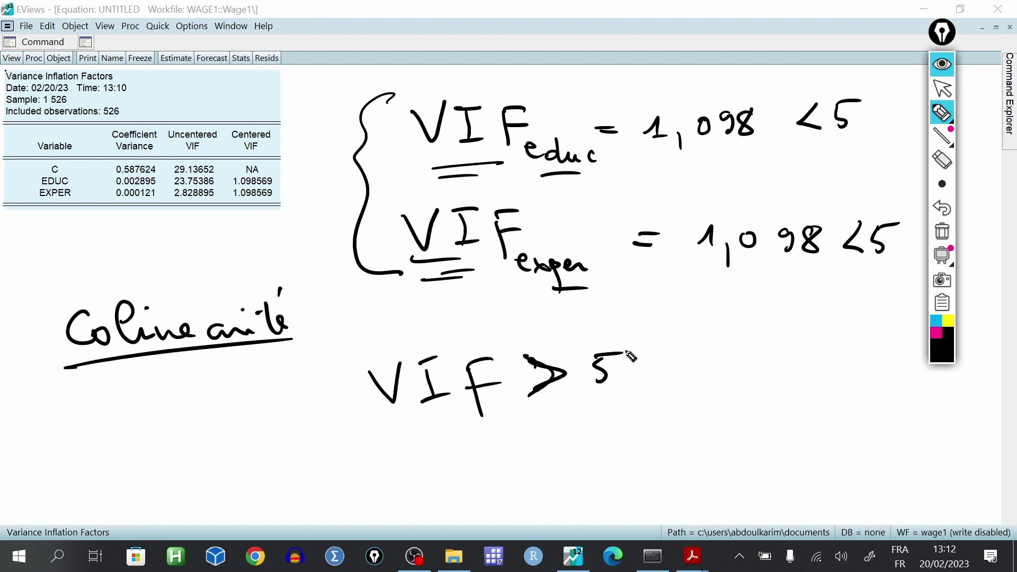
mouse_move(643, 394)
mouse_down()
mouse_move(351, 426)
mouse_move(474, 321)
mouse_move(623, 438)
mouse_up()
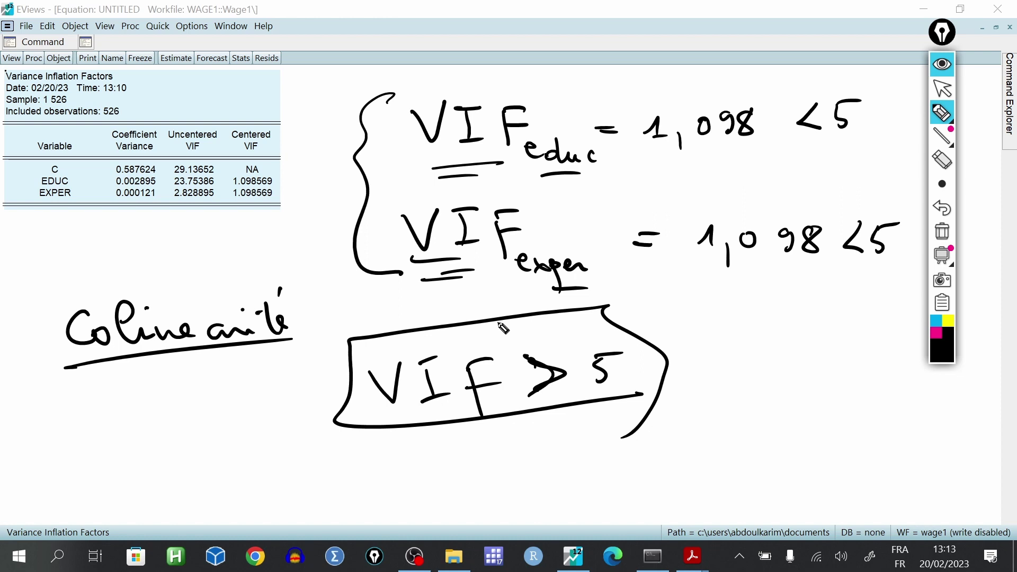
Step: Double-underline the 5 in the educ comparison and handwrite the alternative threshold "< 10" beyond the framed rule
drag(838, 145, 861, 142)
drag(839, 151, 856, 149)
drag(884, 440, 900, 444)
mouse_move(926, 427)
mouse_down()
mouse_move(919, 445)
mouse_move(927, 428)
mouse_up()
drag(865, 423, 869, 445)
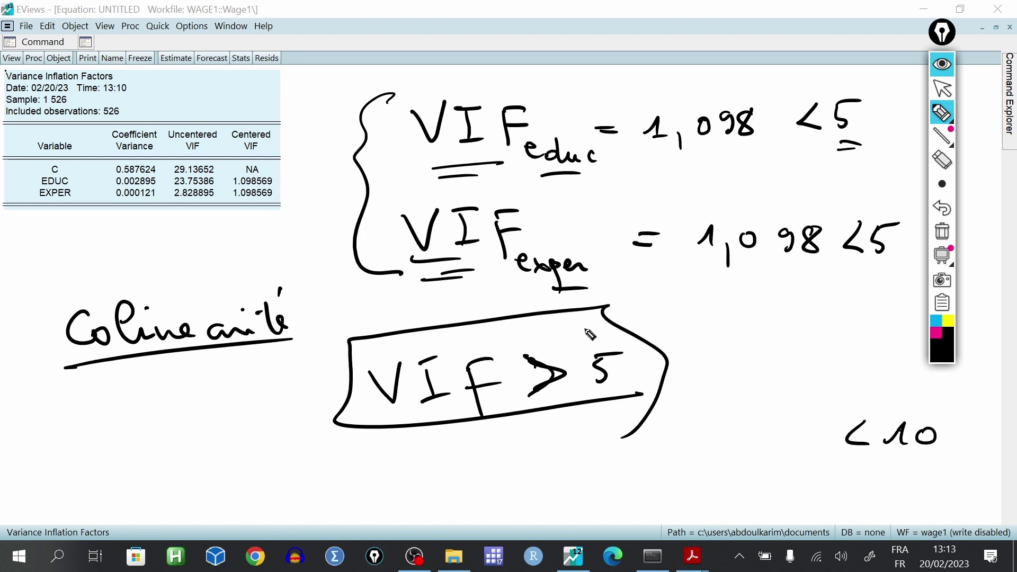
Step: Handwrite the example values 9 and 8 below the framed rule and retrace the "<" sign before 10
mouse_move(495, 477)
mouse_down()
mouse_move(522, 486)
mouse_move(524, 509)
mouse_move(492, 463)
mouse_move(501, 492)
mouse_up()
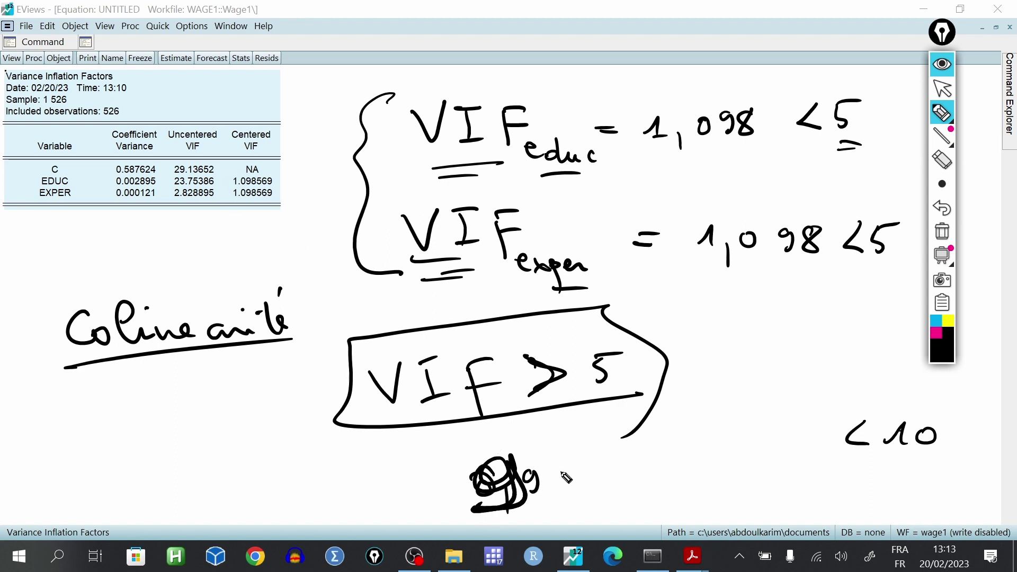
mouse_move(354, 472)
mouse_down()
mouse_move(358, 484)
mouse_move(370, 465)
mouse_up()
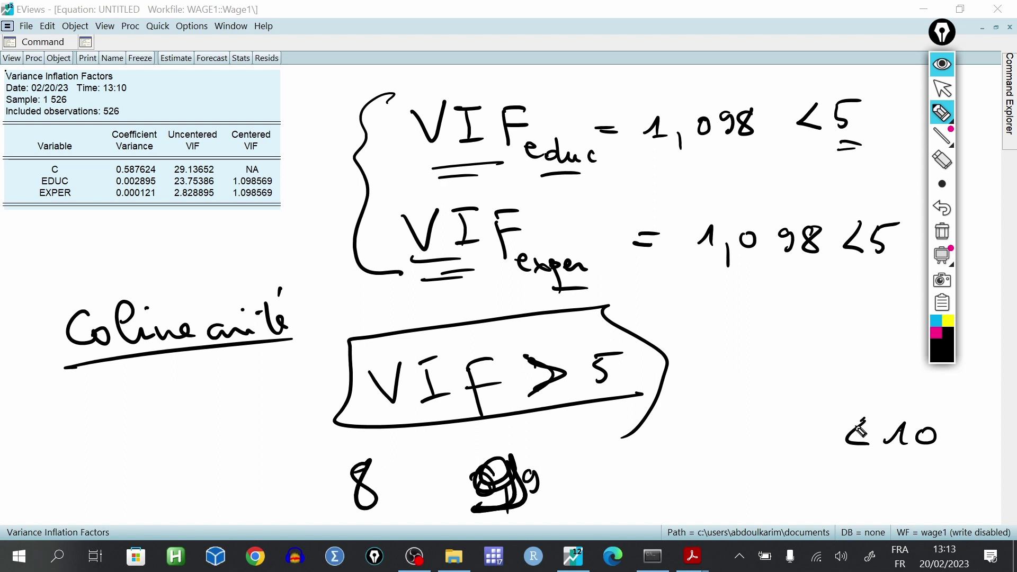
drag(867, 421, 868, 446)
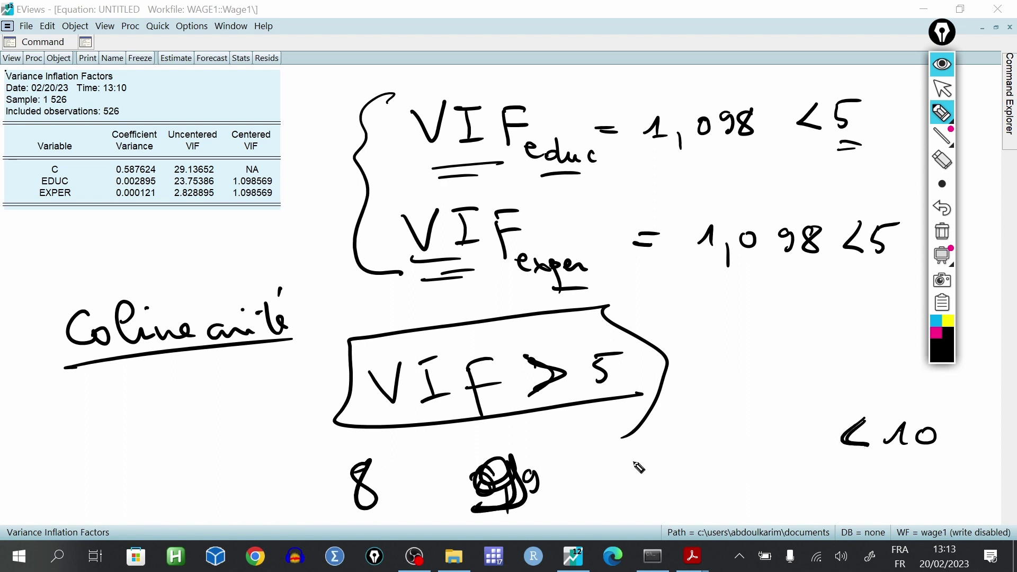